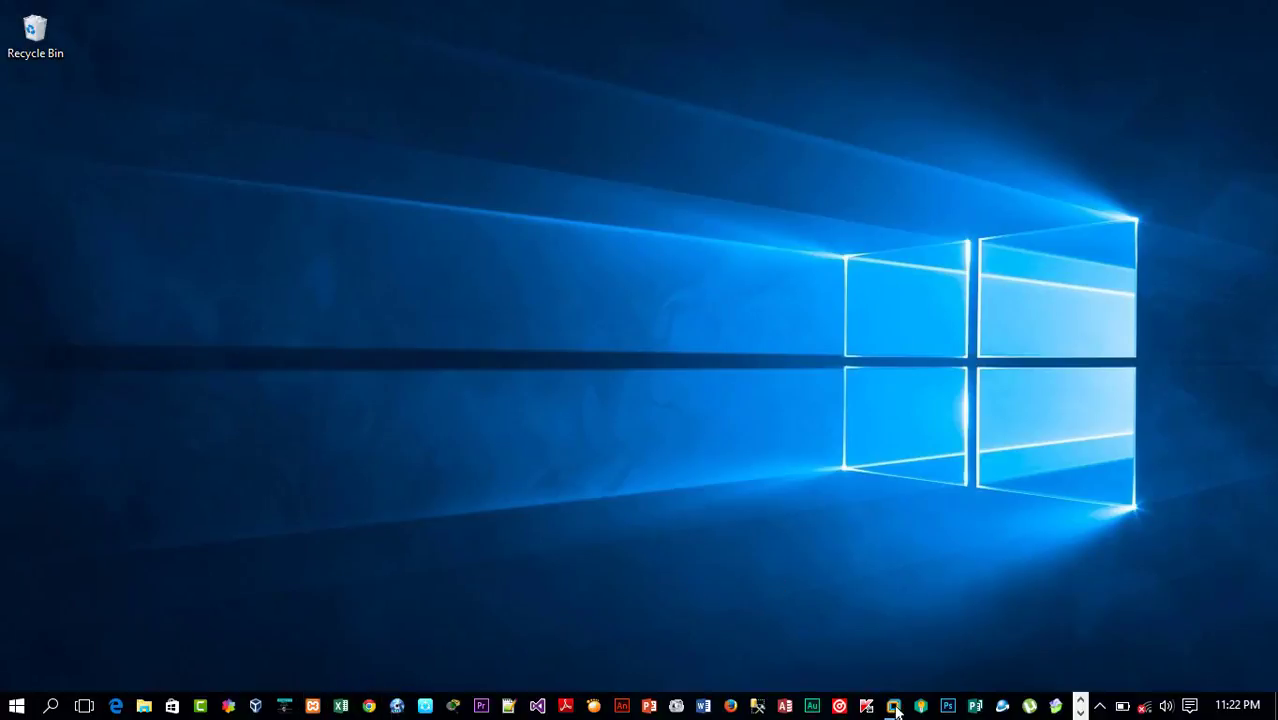
Step: Switch to the Windows 7 virtual machine and move the XAMPP installer icon to the middle of the desktop
{"action": "mouse_move", "coordinate": [893, 706]}
{"action": "left_click", "coordinate": [927, 602]}
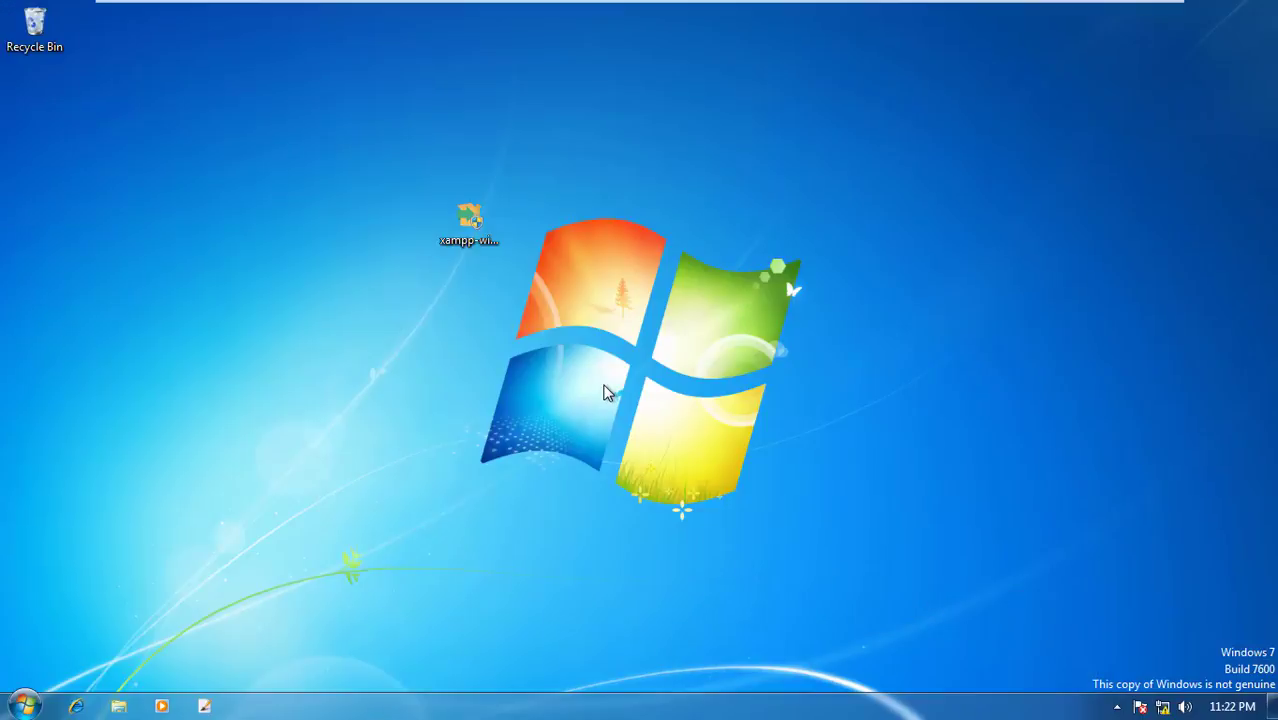
{"action": "mouse_move", "coordinate": [382, 207]}
{"action": "left_mouse_down"}
{"action": "mouse_move", "coordinate": [605, 294]}
{"action": "mouse_move", "coordinate": [420, 277]}
{"action": "mouse_move", "coordinate": [383, 213]}
{"action": "left_mouse_up"}
{"action": "left_click_drag", "start_coordinate": [364, 158], "coordinate": [576, 354]}
{"action": "left_click", "coordinate": [294, 294]}
{"action": "left_click_drag", "start_coordinate": [480, 228], "coordinate": [614, 306]}
{"action": "left_click_drag", "start_coordinate": [460, 243], "coordinate": [724, 379]}
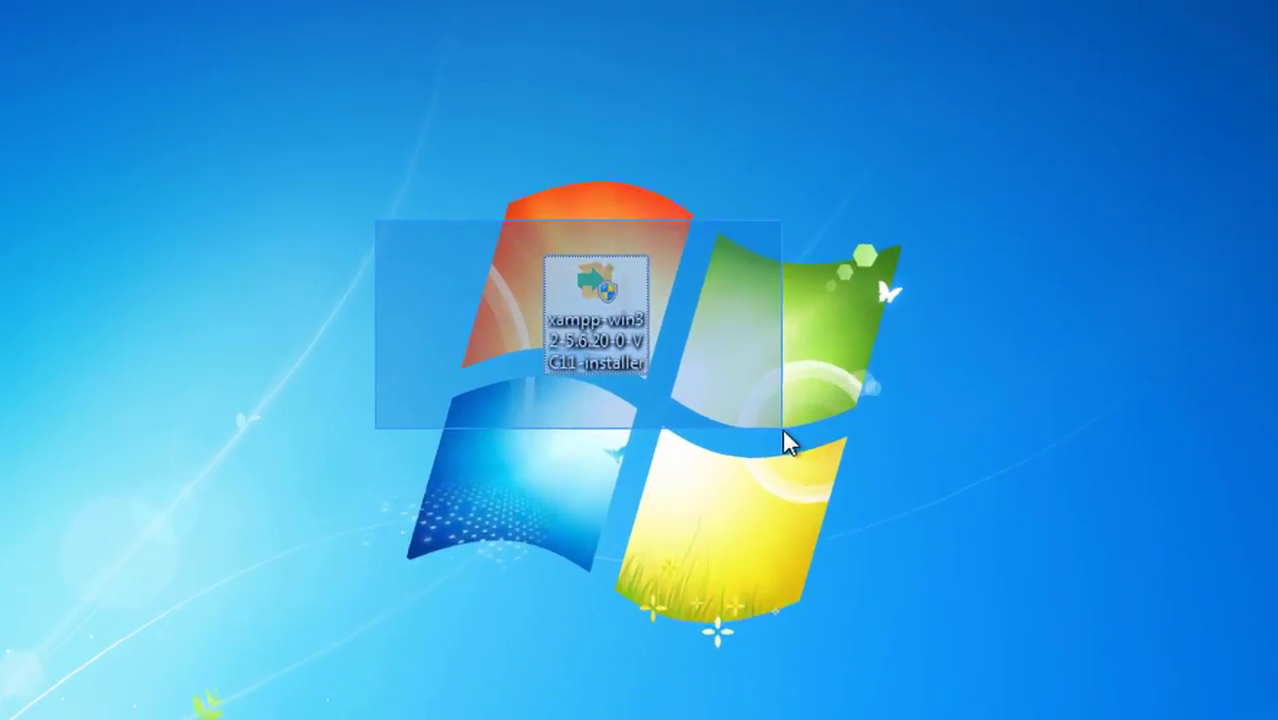
{"action": "left_click_drag", "start_coordinate": [783, 432], "coordinate": [783, 432]}
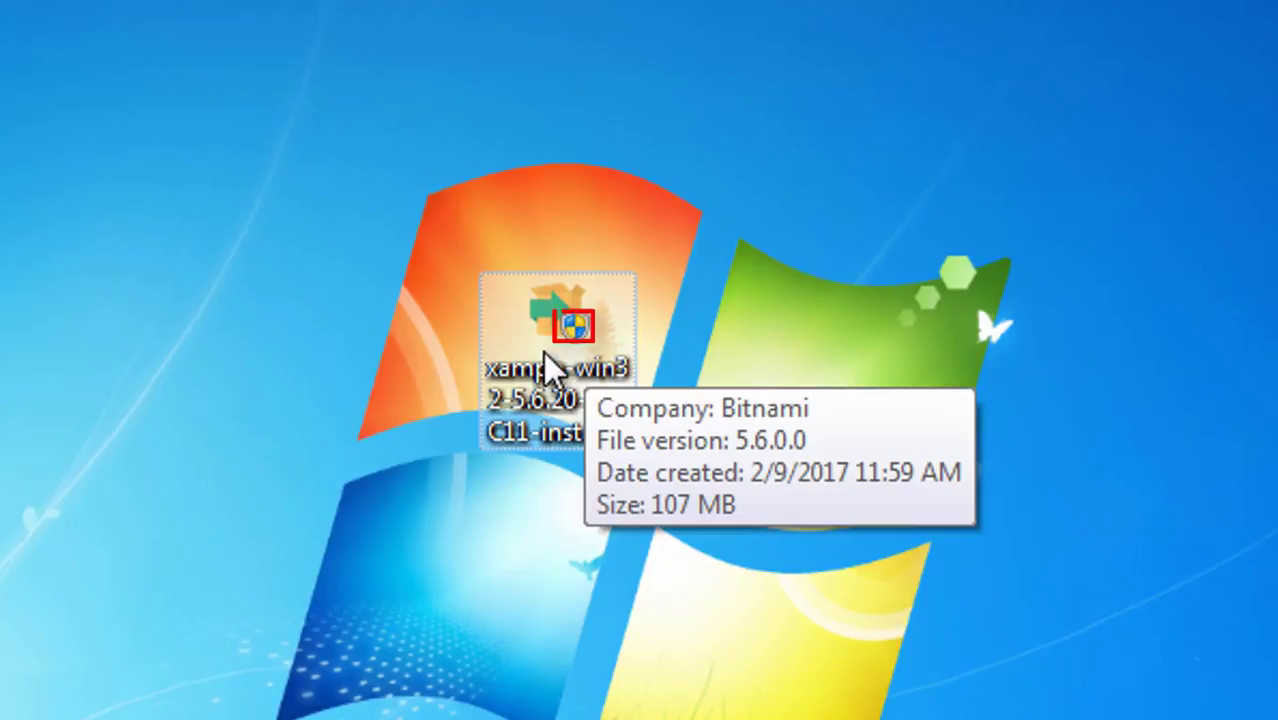
Step: Run the XAMPP installer as administrator, allowing the security prompt and acknowledging the UAC warning
{"action": "right_click", "coordinate": [543, 351]}
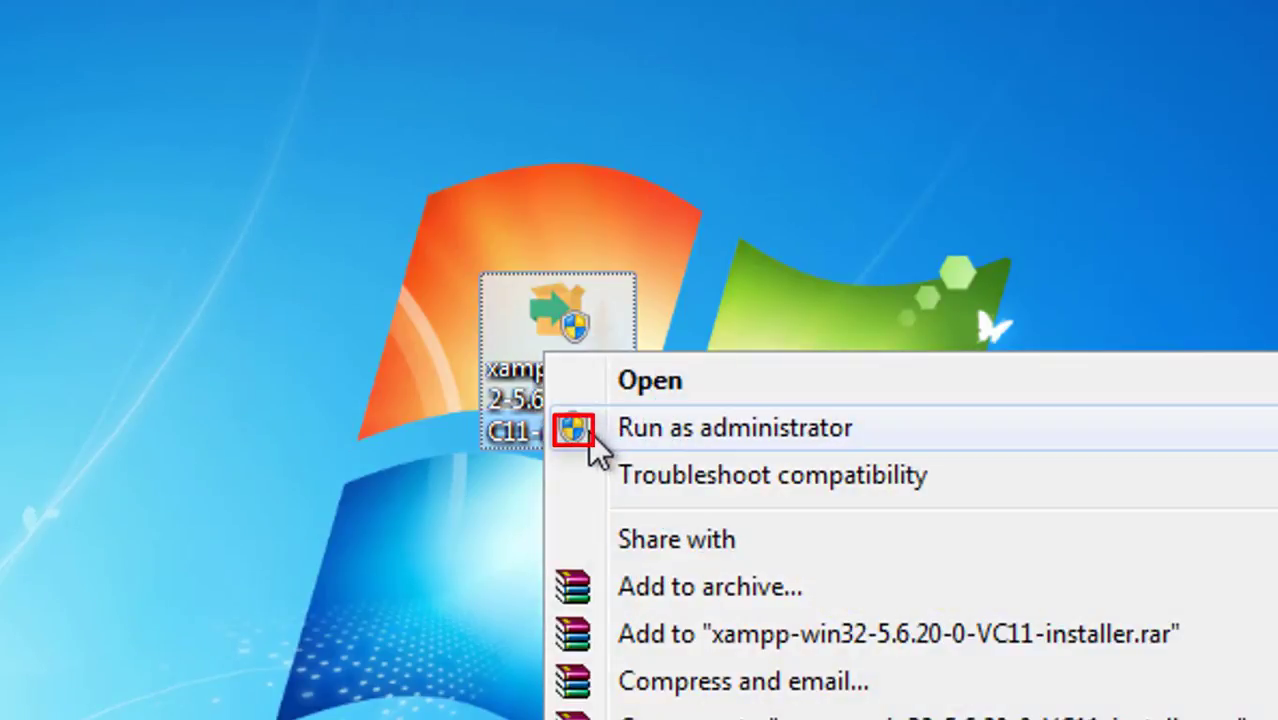
{"action": "left_click", "coordinate": [683, 430]}
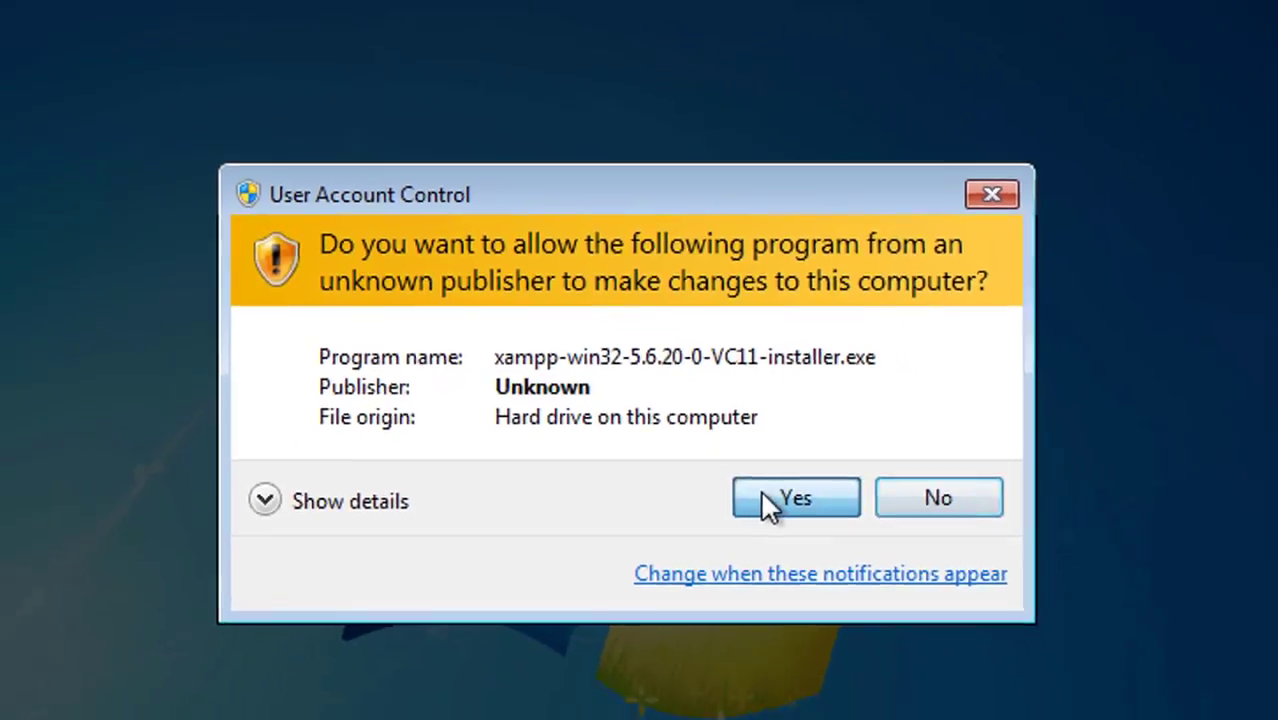
{"action": "left_click", "coordinate": [764, 497]}
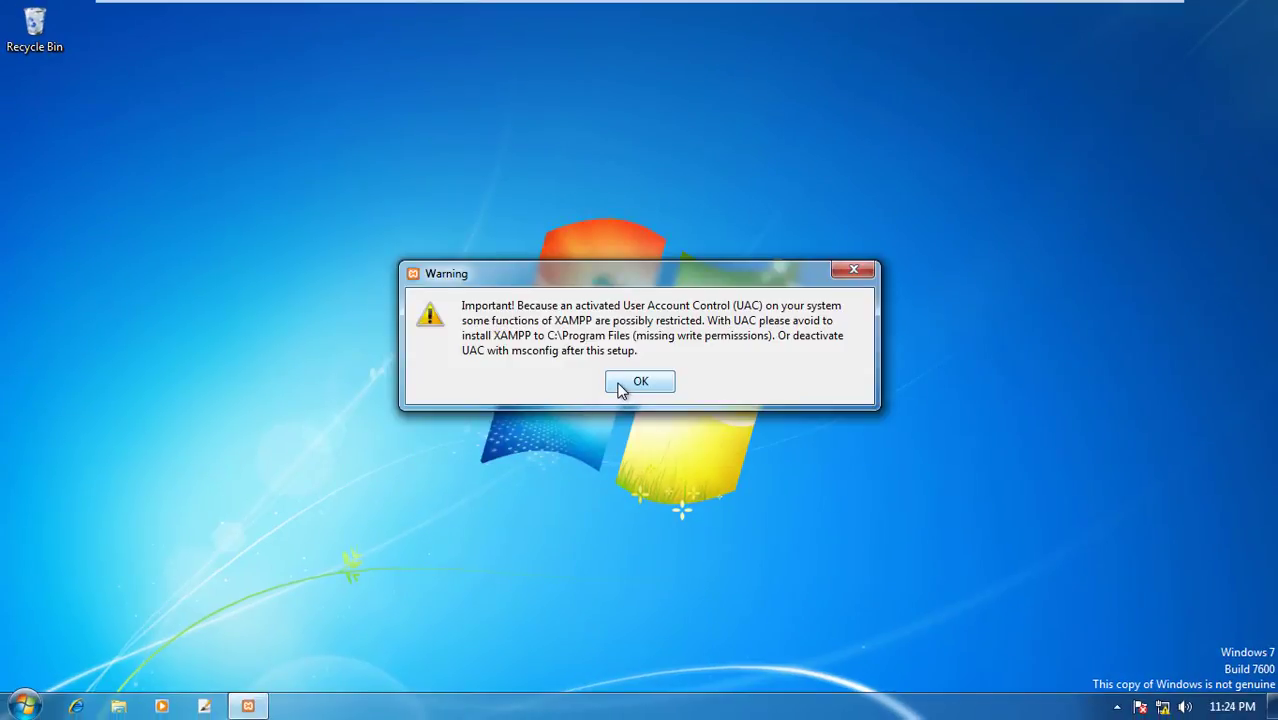
{"action": "left_click", "coordinate": [631, 382]}
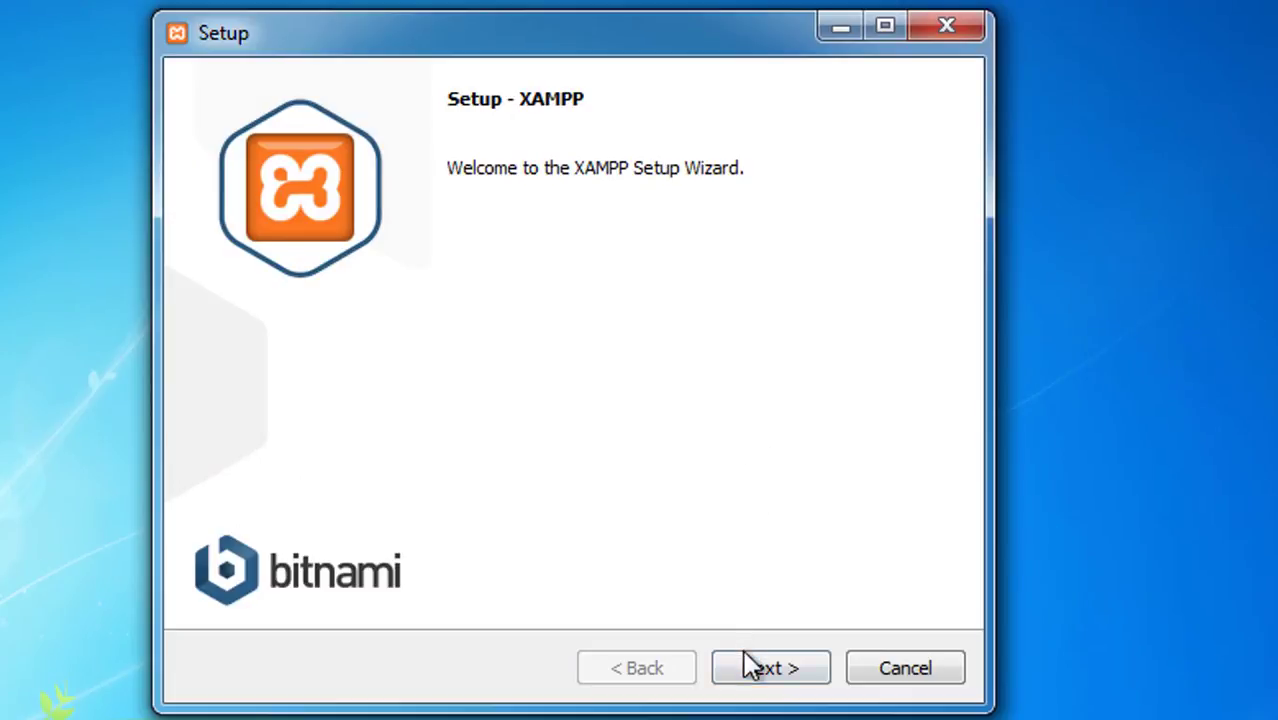
Step: Continue past the welcome page and deselect the Tomcat, Mercury Mail Server and FileZilla FTP Server components
{"action": "left_click", "coordinate": [755, 672]}
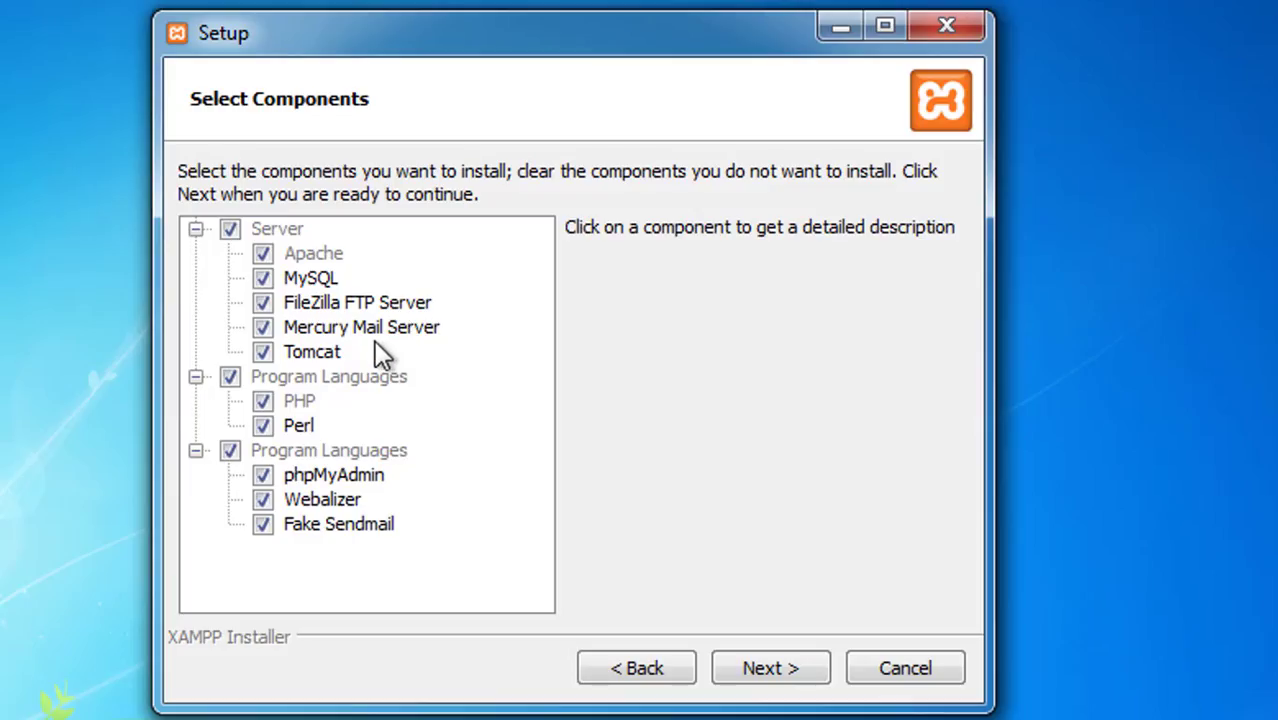
{"action": "left_click", "coordinate": [257, 350]}
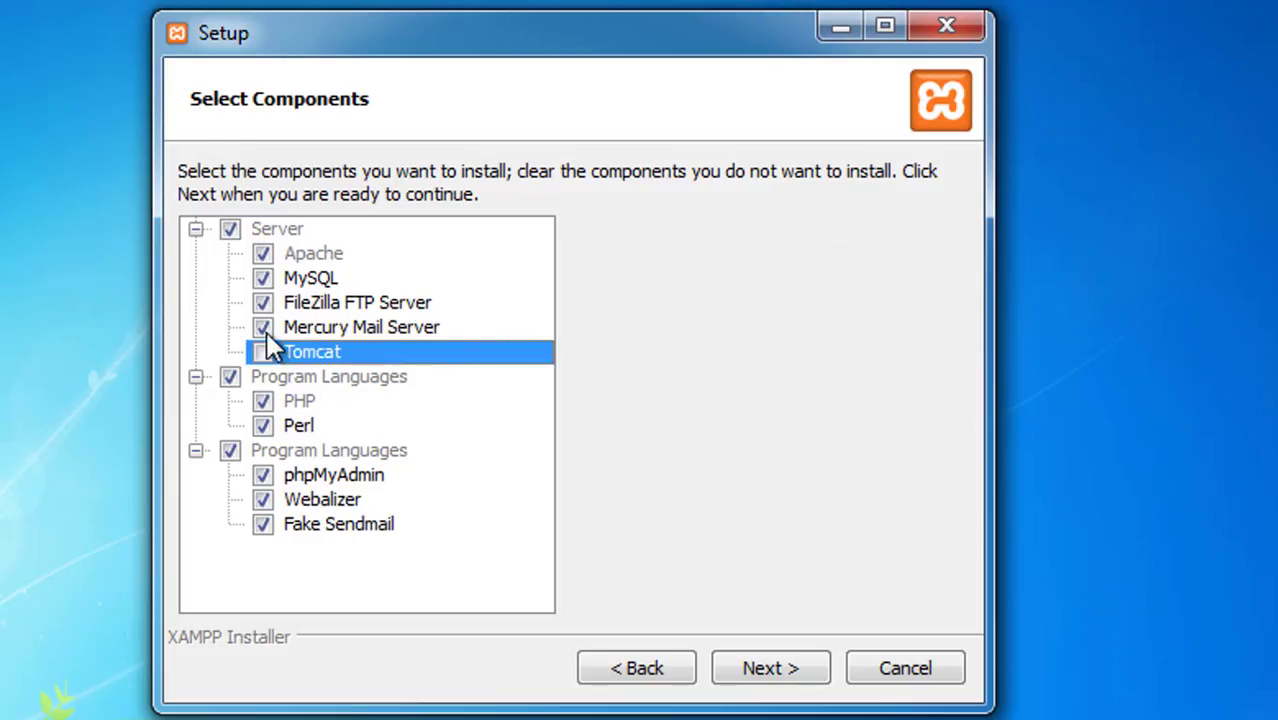
{"action": "left_click", "coordinate": [267, 335]}
{"action": "left_click", "coordinate": [262, 303]}
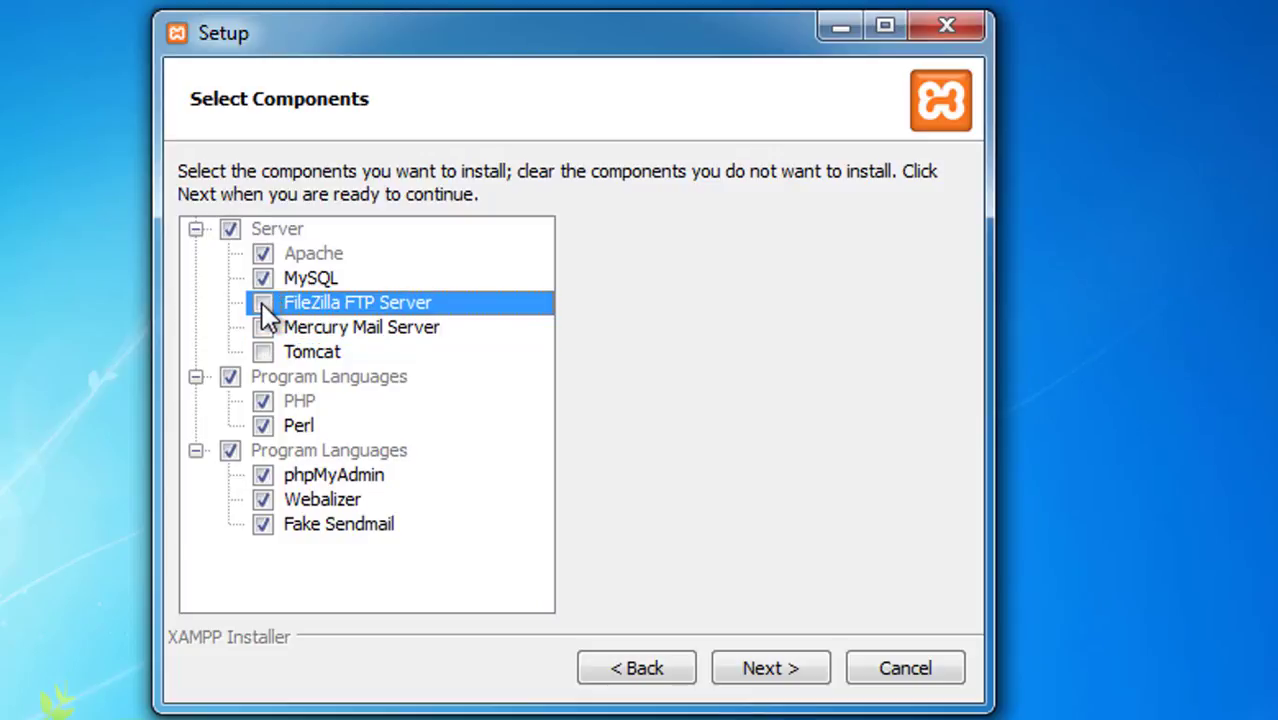
{"action": "left_click", "coordinate": [756, 674]}
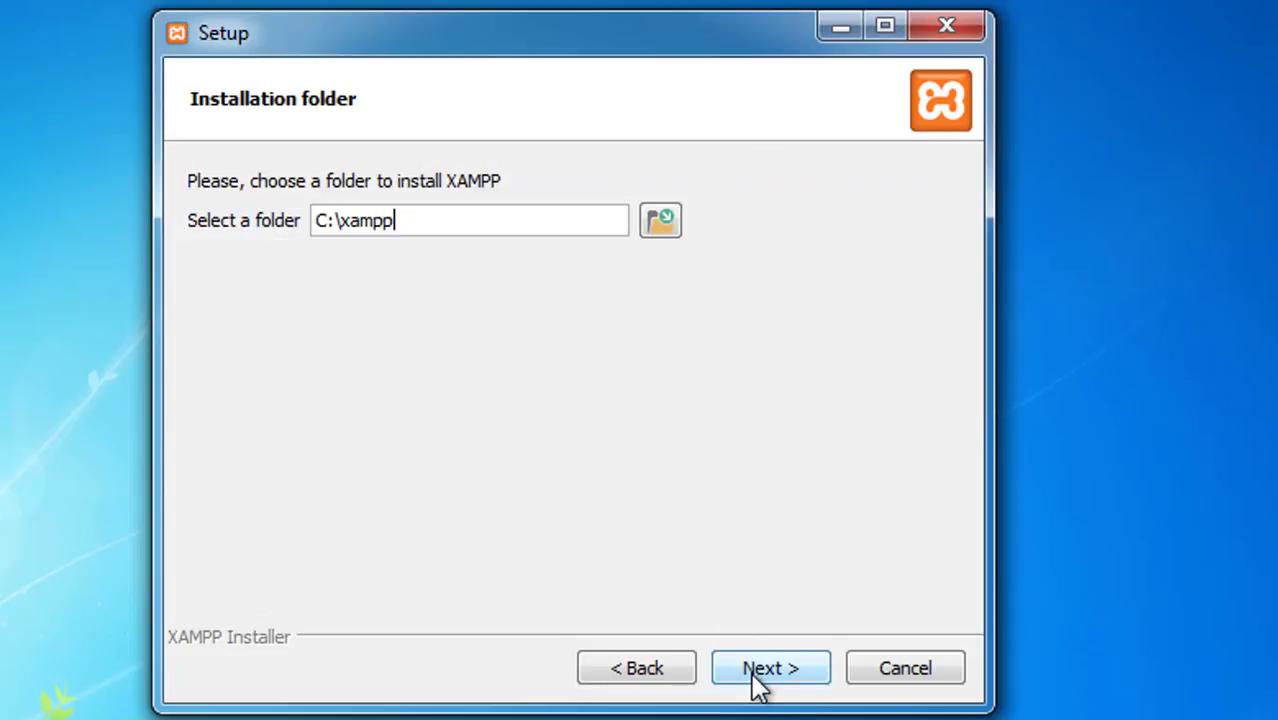
Step: Keep C:\xampp as the installation folder and continue
{"action": "left_click_drag", "start_coordinate": [433, 217], "coordinate": [241, 197]}
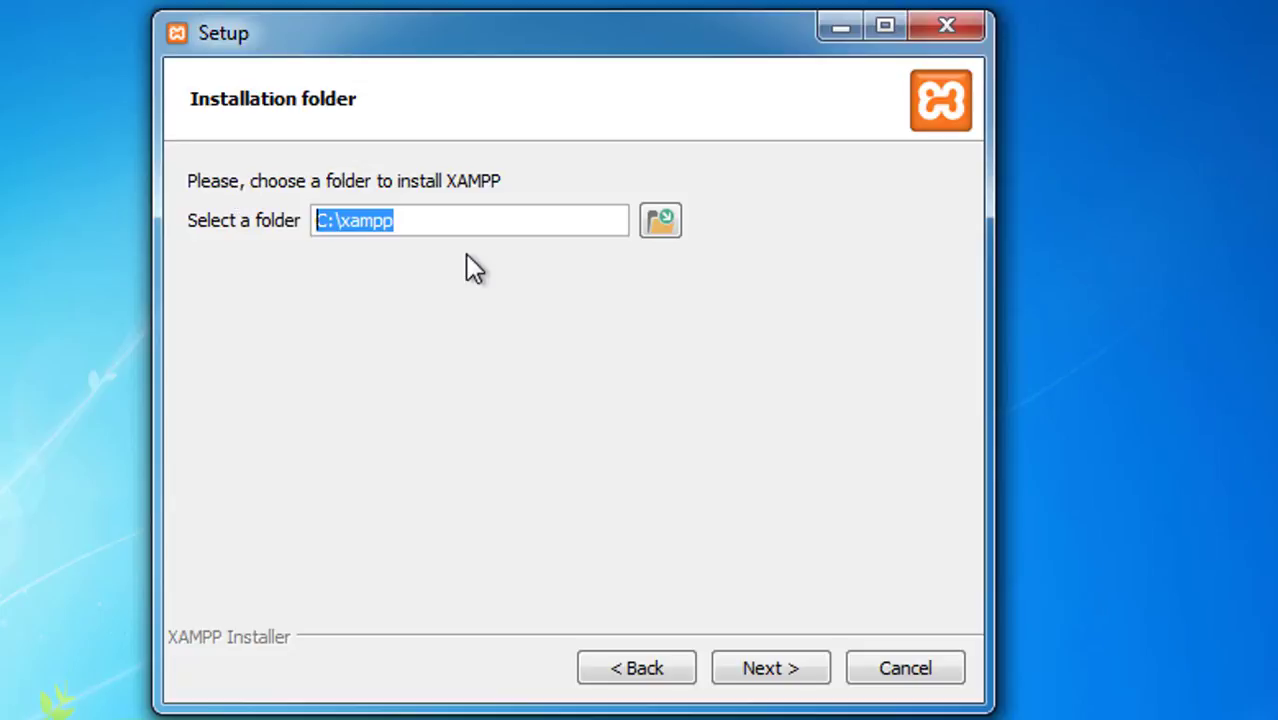
{"action": "left_click", "coordinate": [756, 674]}
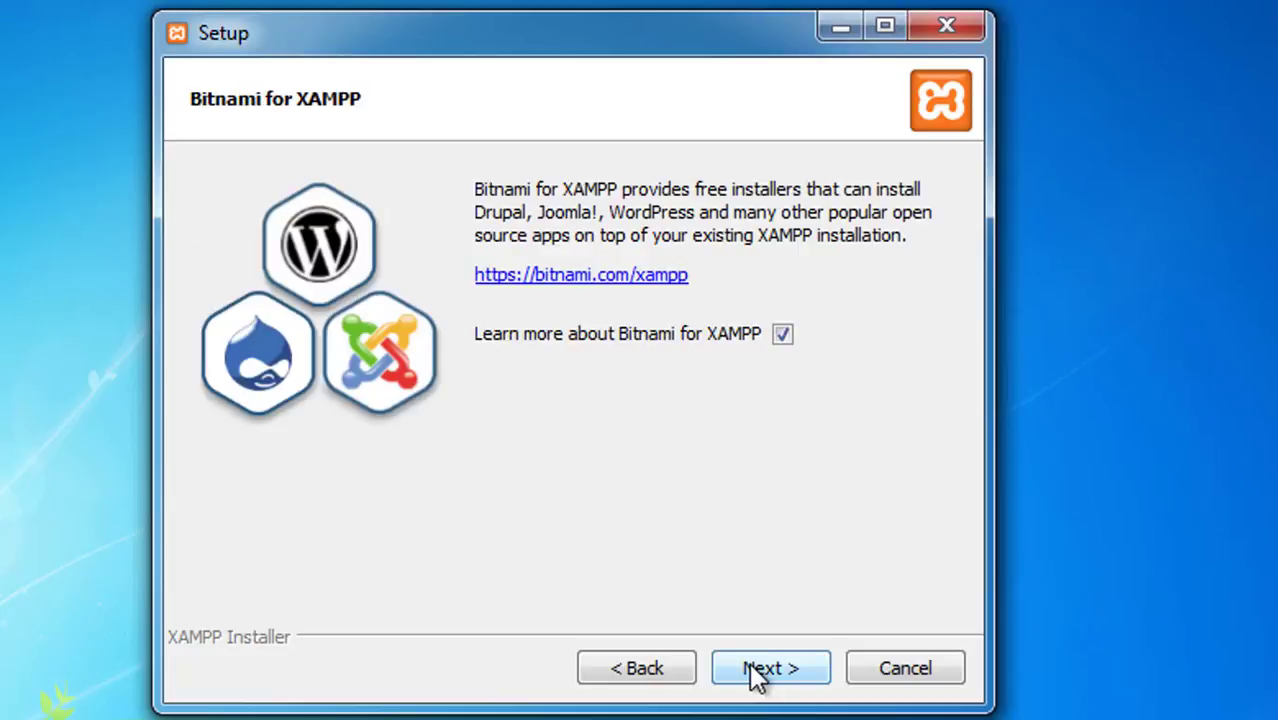
Step: Untick Learn more about Bitnami for XAMPP and proceed with the installation
{"action": "left_click", "coordinate": [765, 672]}
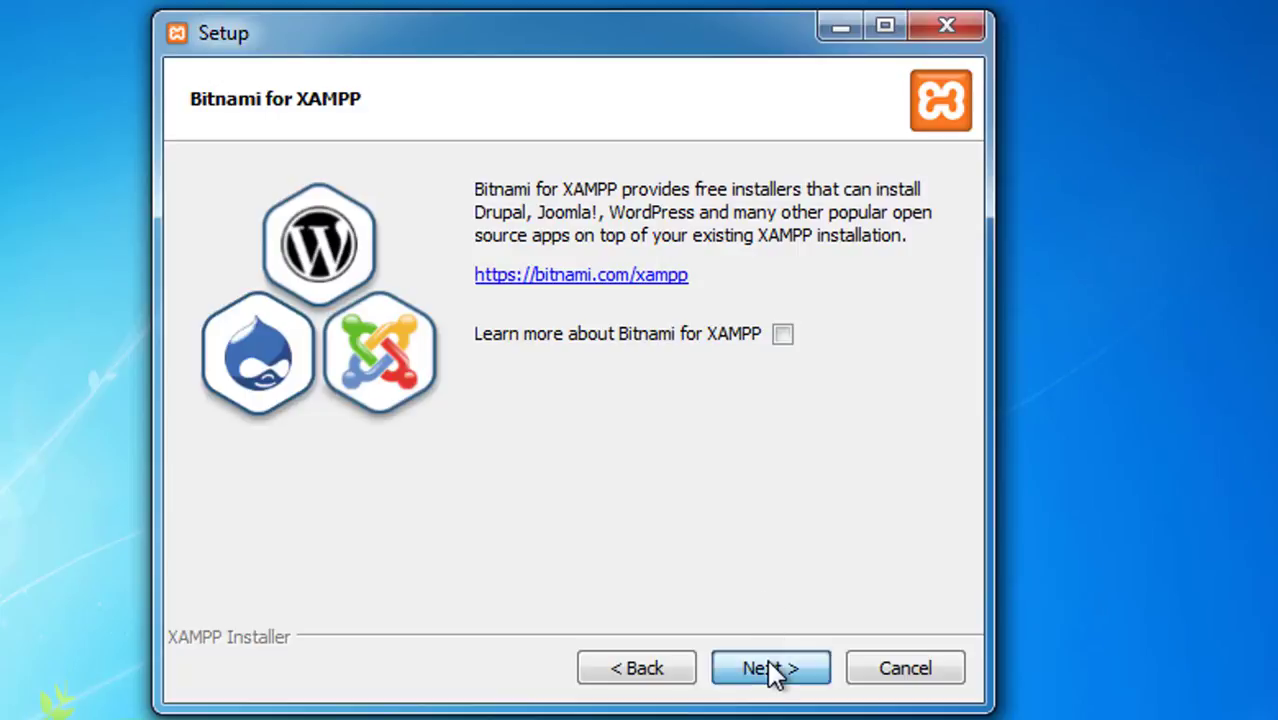
{"action": "left_click", "coordinate": [766, 672]}
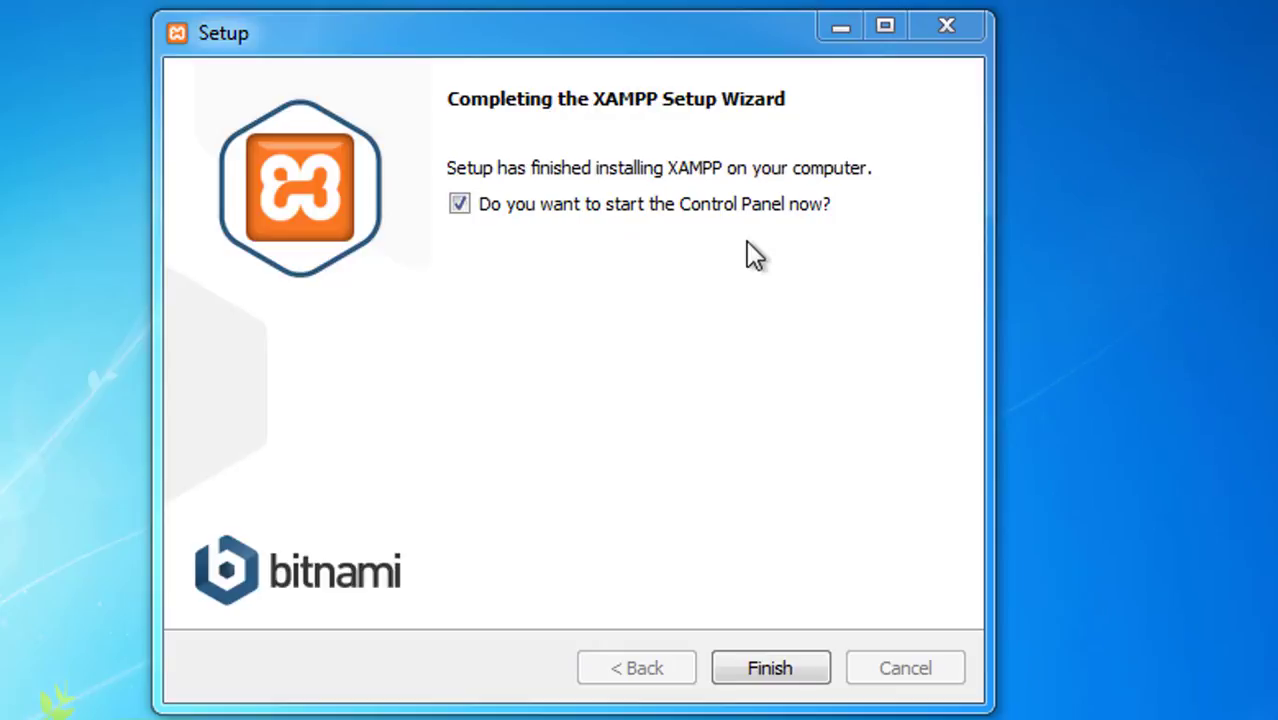
Step: Finish setup with the Control Panel launching and save English as its language
{"action": "left_click", "coordinate": [760, 674]}
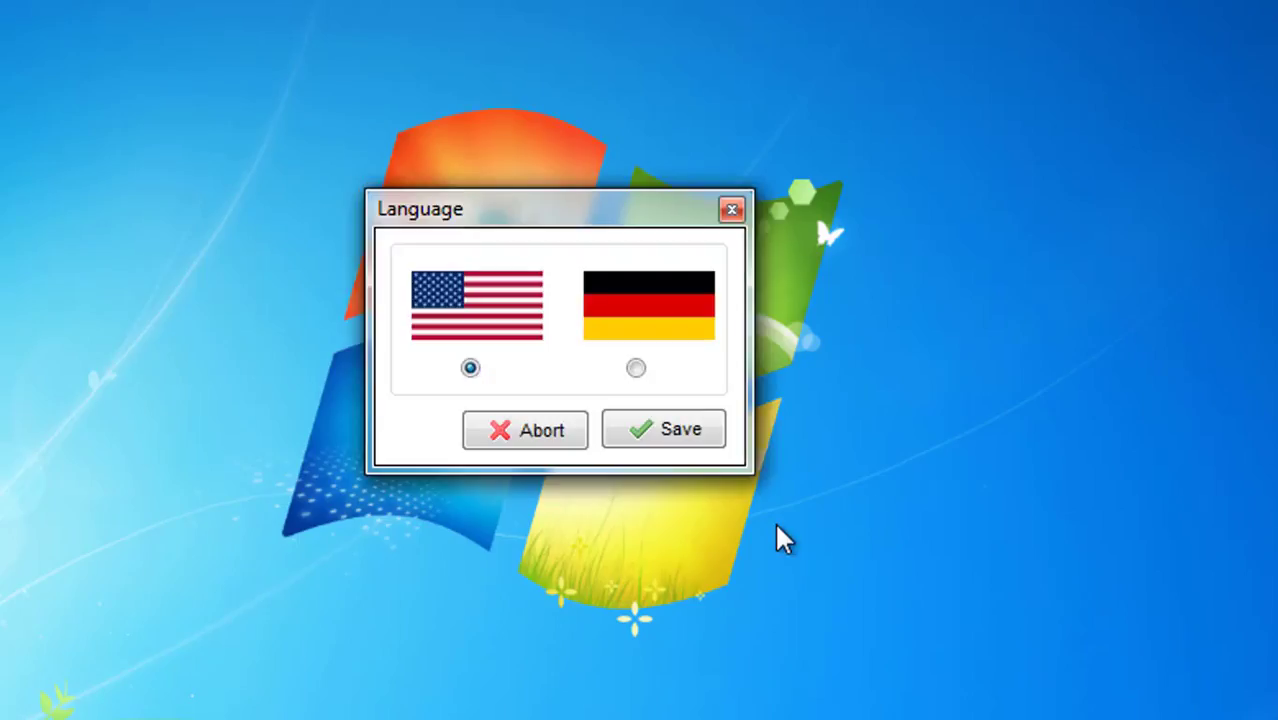
{"action": "left_click", "coordinate": [686, 436]}
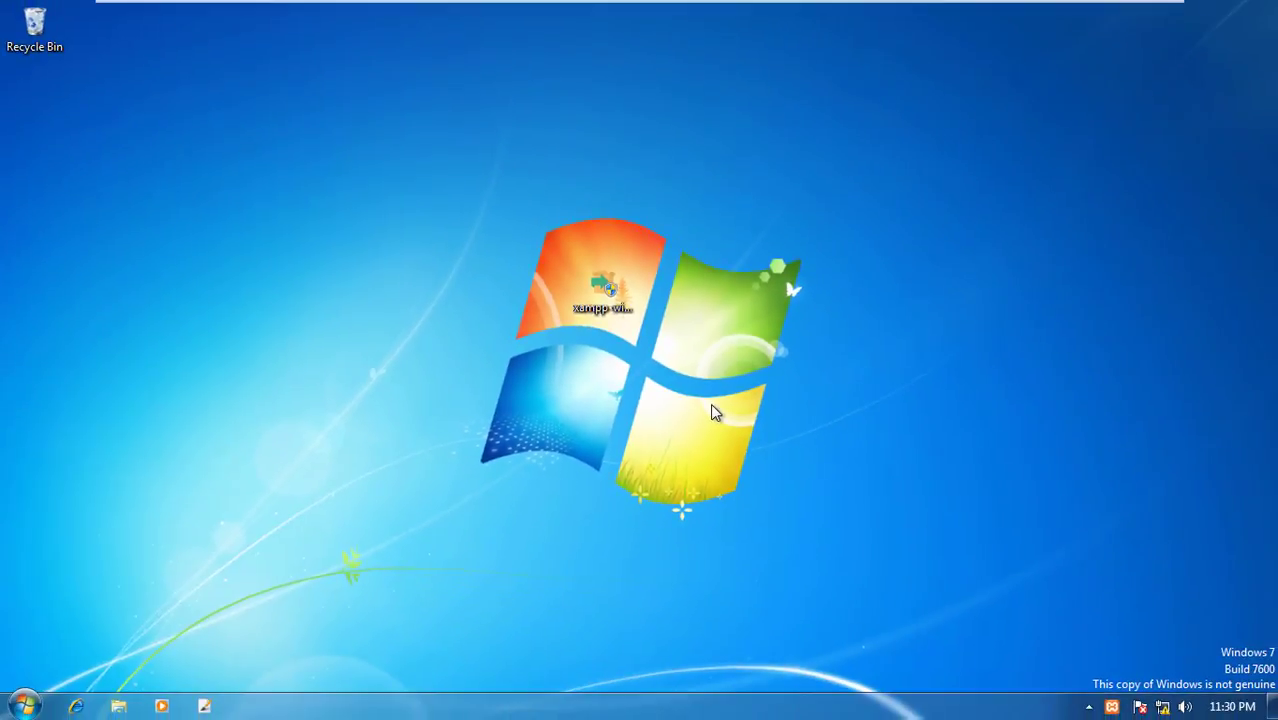
Step: Start the Apache and MySQL modules in the XAMPP Control Panel
{"action": "left_click_drag", "start_coordinate": [334, 13], "coordinate": [665, 150]}
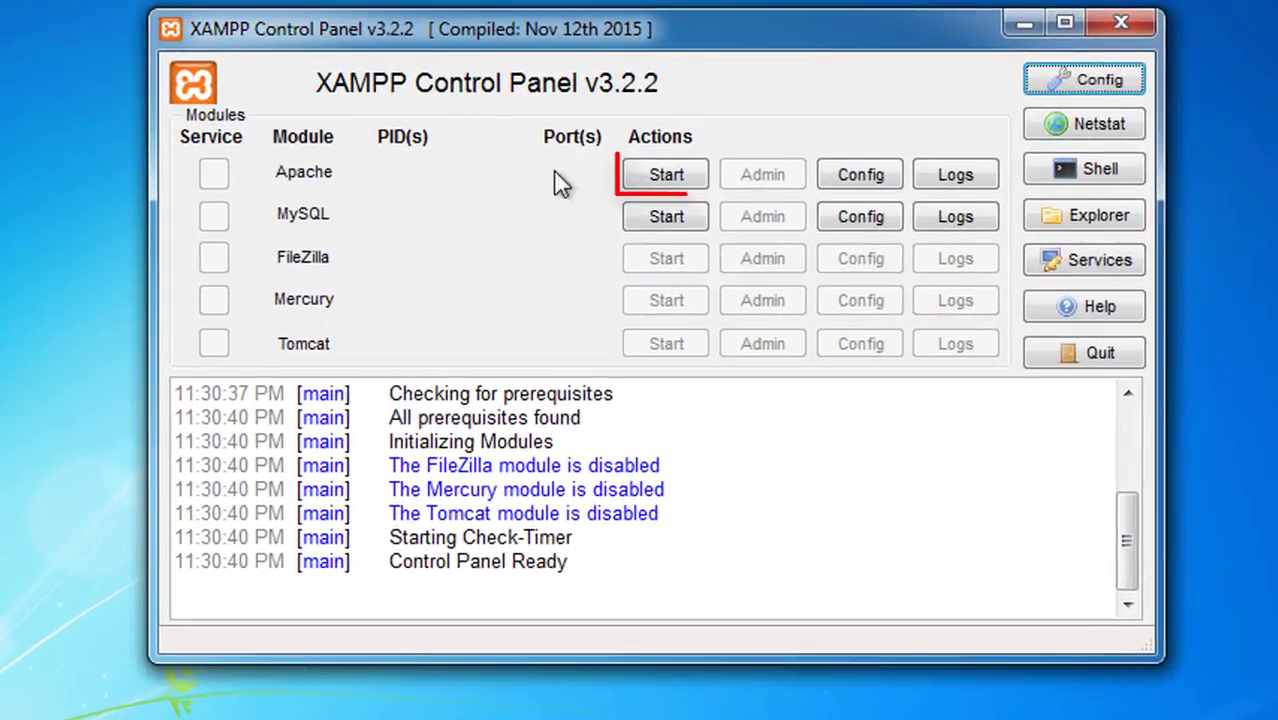
{"action": "left_click", "coordinate": [663, 178]}
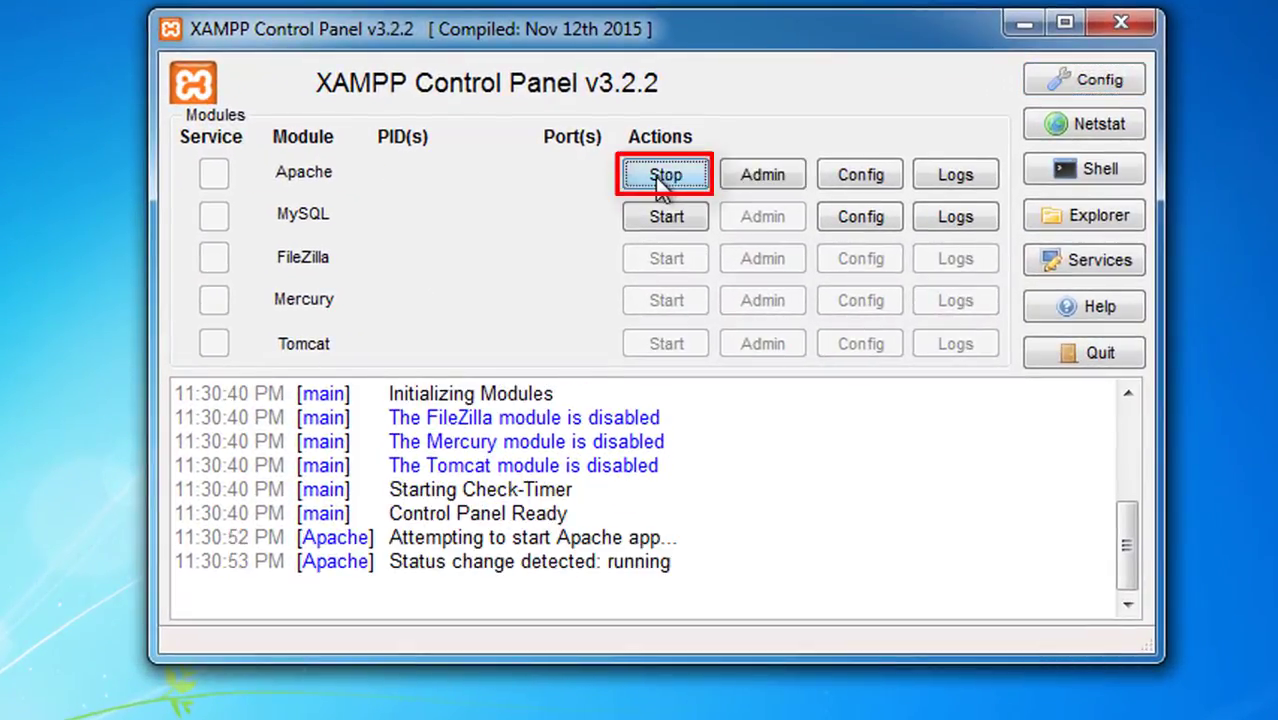
{"action": "left_click", "coordinate": [662, 222]}
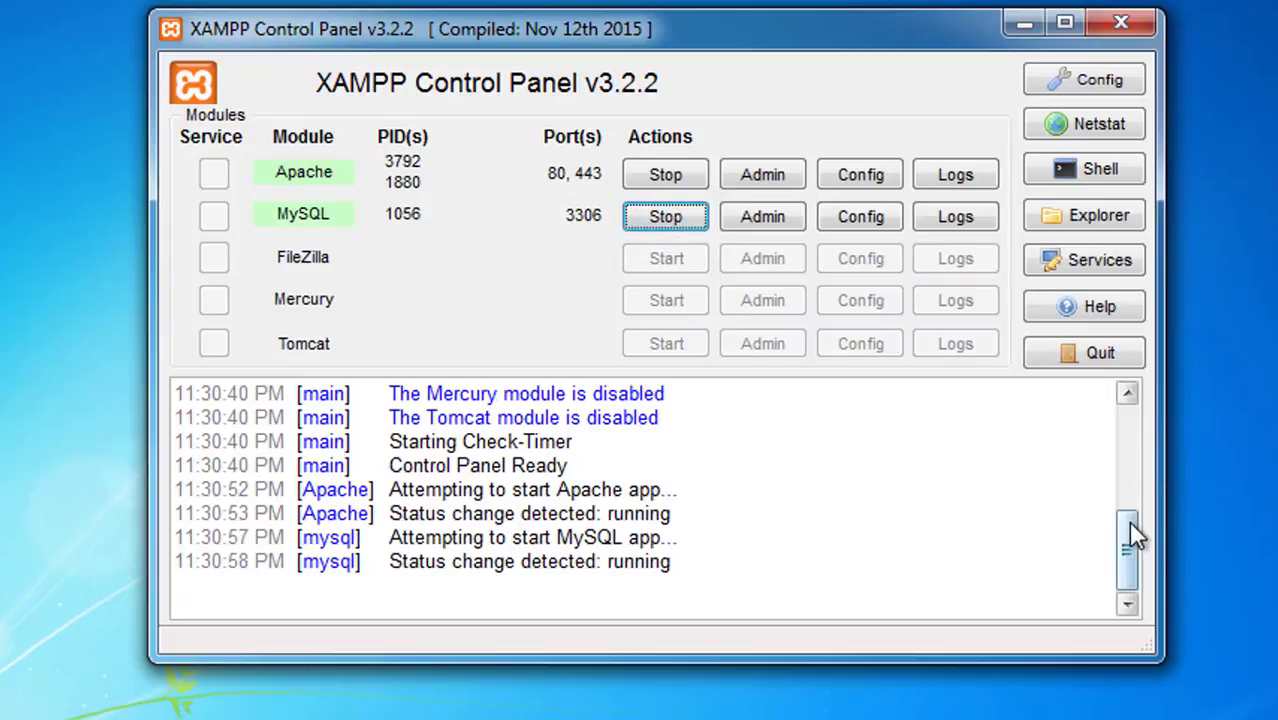
{"action": "left_click_drag", "start_coordinate": [1128, 520], "coordinate": [1121, 400]}
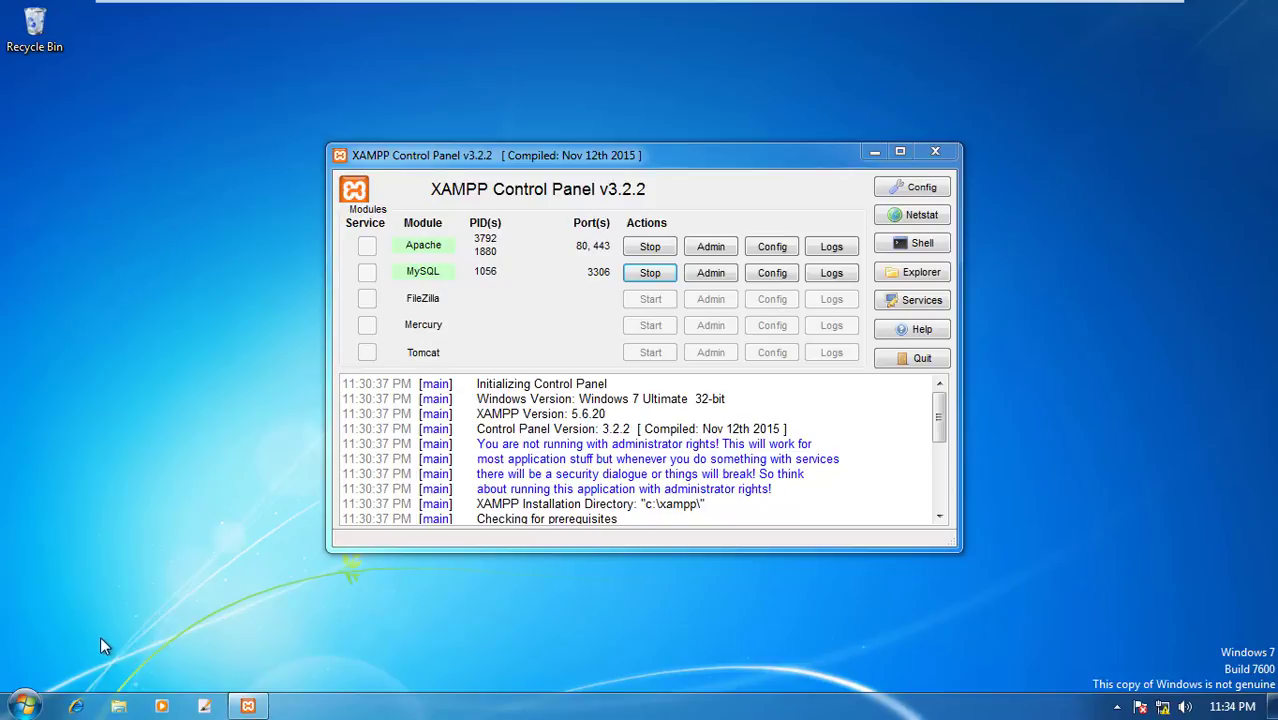
Step: Open Internet Explorer and load localhost
{"action": "left_click", "coordinate": [75, 706]}
{"action": "type", "text": "lo"}
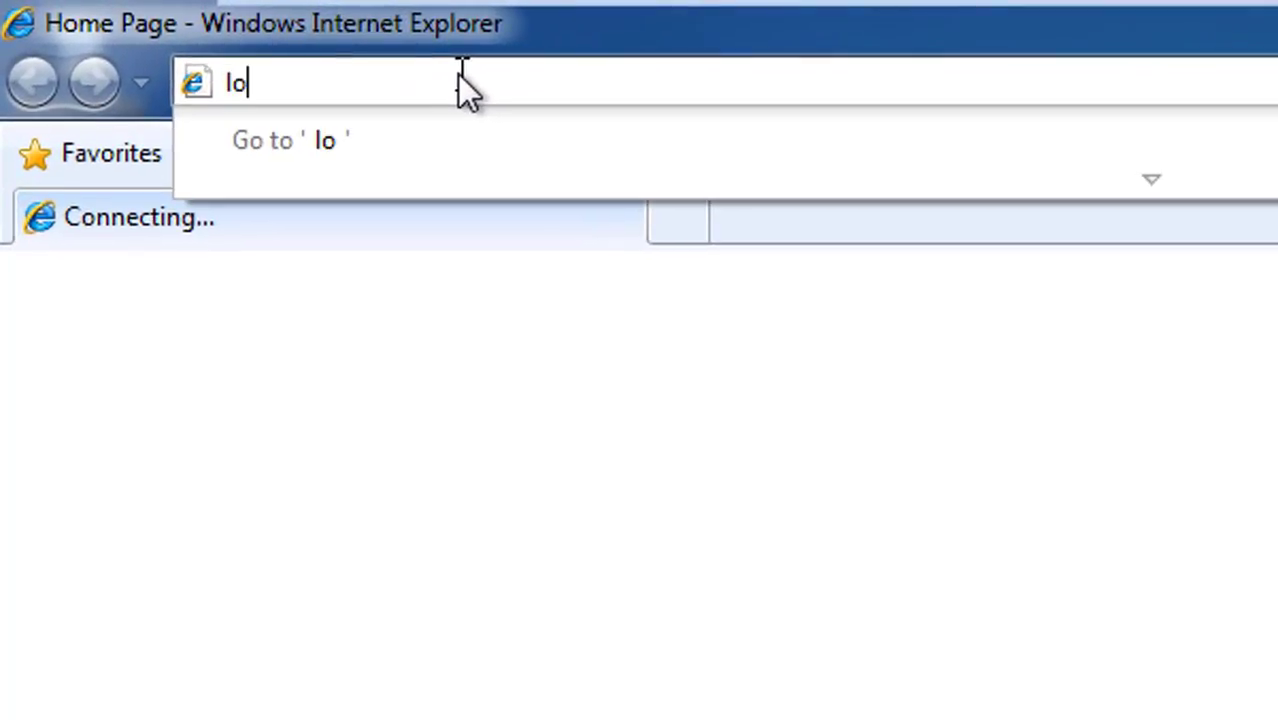
{"action": "type", "text": "calhost"}
{"action": "key", "text": "Return"}
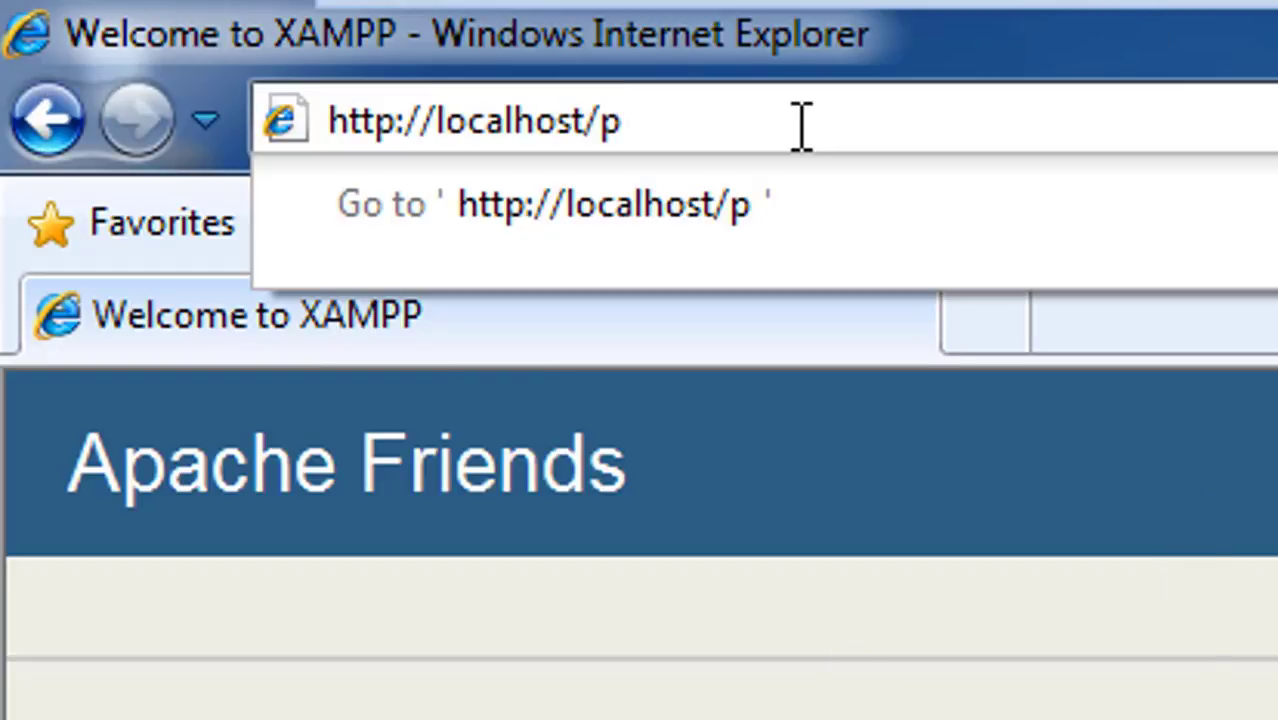
Step: Open localhost/phpmyadmin in the browser and minimize it
{"action": "type", "text": "hpmyadmin"}
{"action": "key", "text": "Return"}
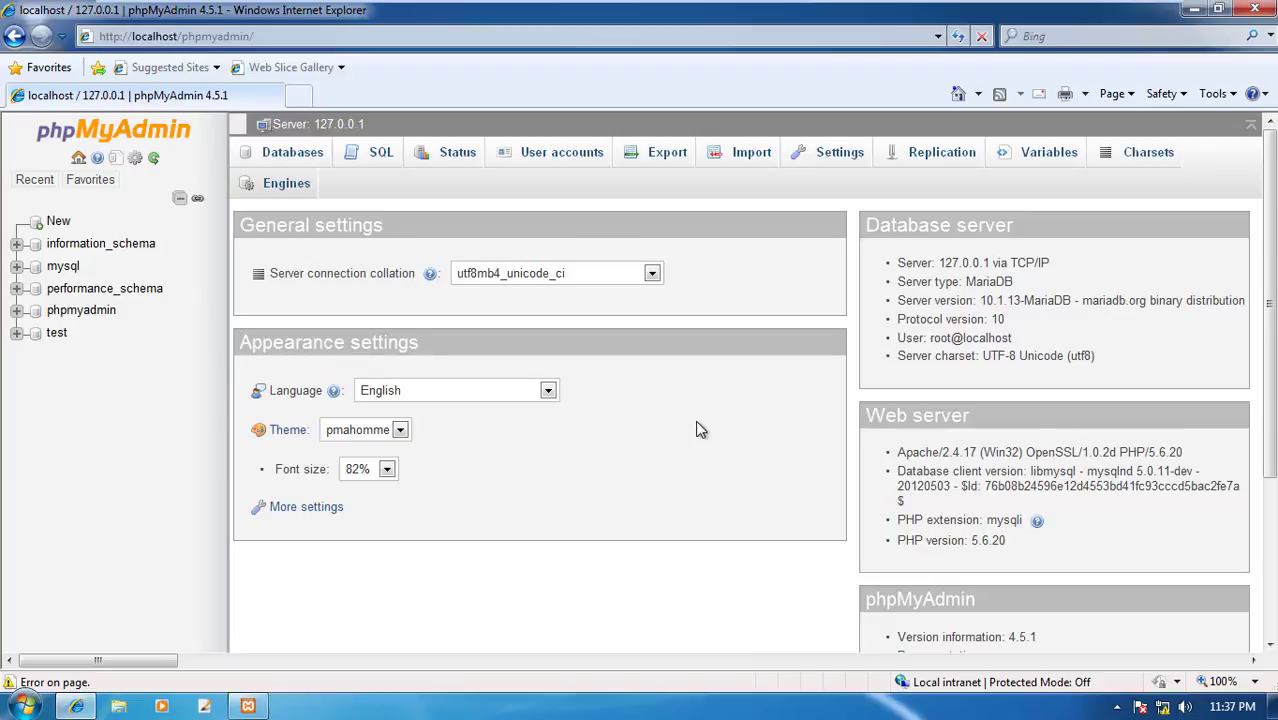
{"action": "left_click", "coordinate": [1193, 12]}
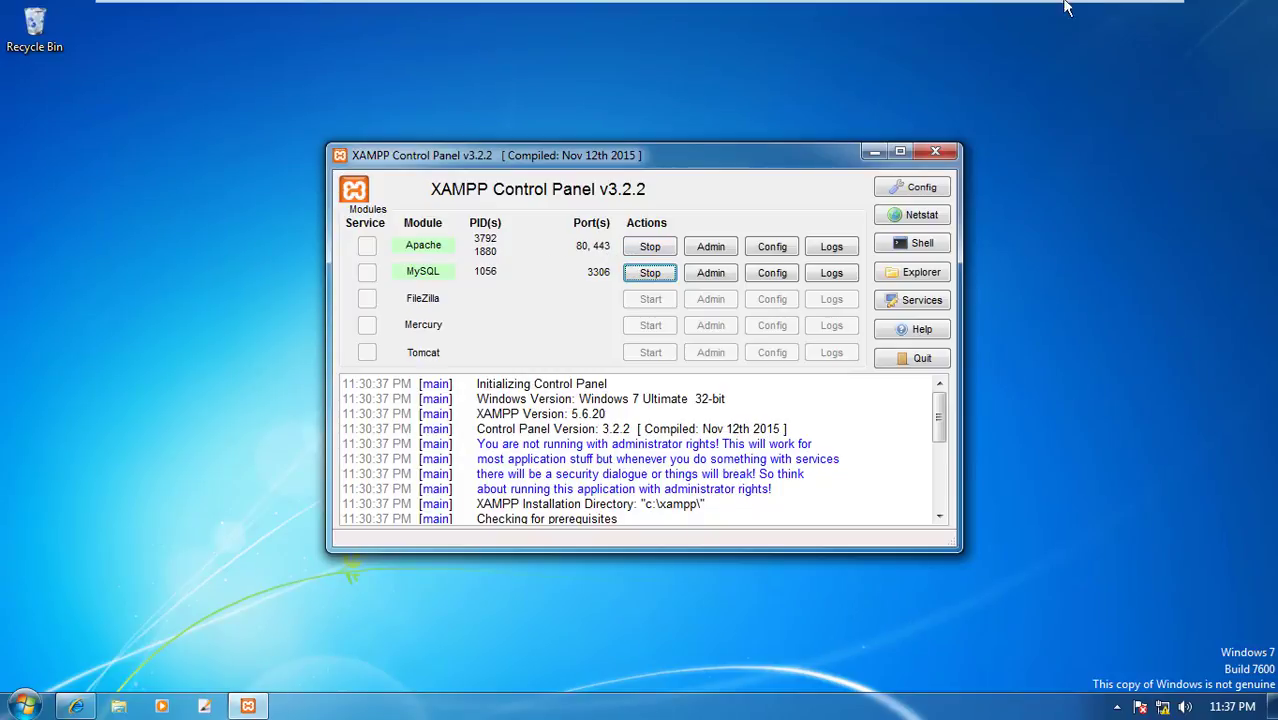
Step: Return to the host's XAMPP Control Panel and open Apache's httpd.conf configuration file
{"action": "left_click", "coordinate": [1112, 16]}
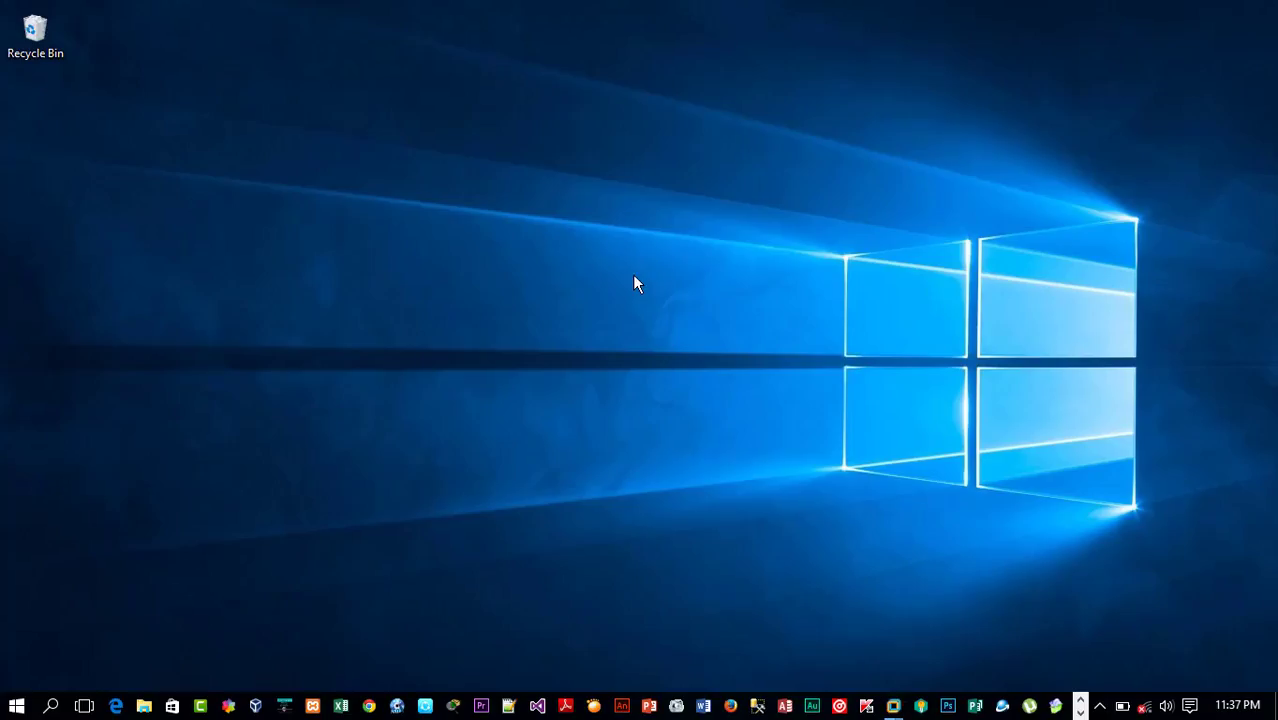
{"action": "left_click", "coordinate": [311, 707]}
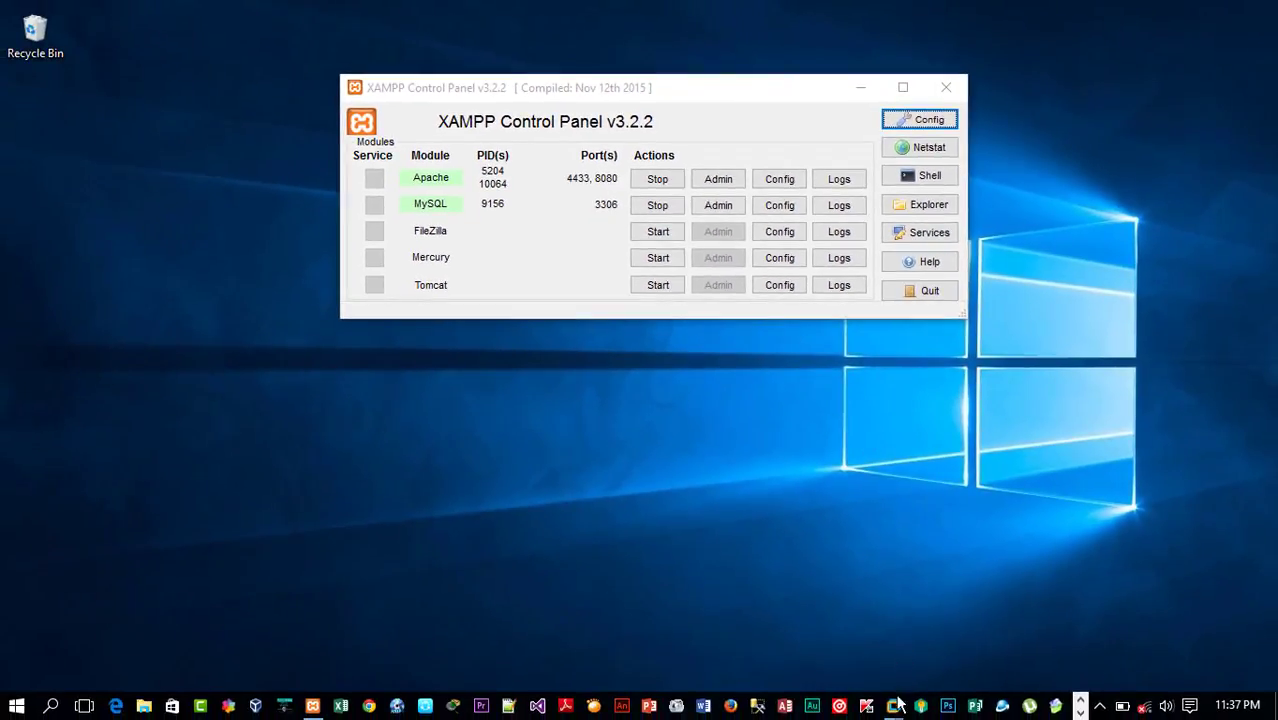
{"action": "mouse_move", "coordinate": [893, 700]}
{"action": "left_click", "coordinate": [950, 608]}
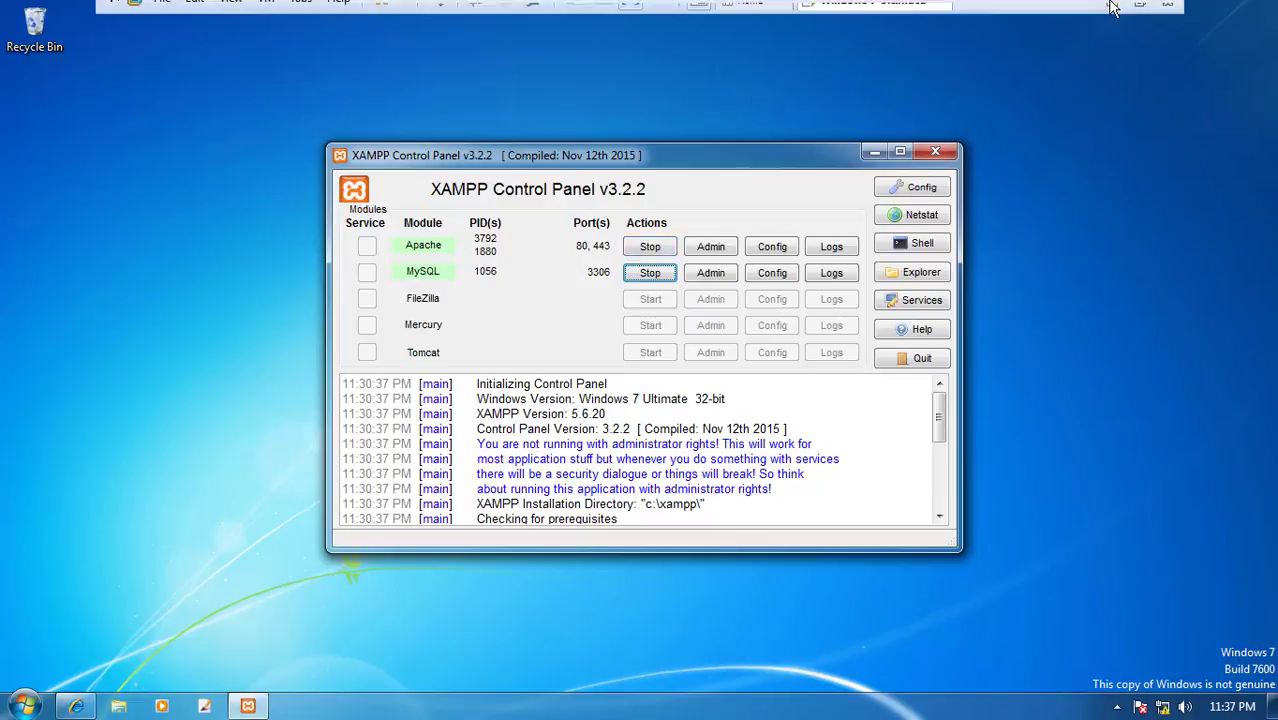
{"action": "left_click", "coordinate": [1113, 9]}
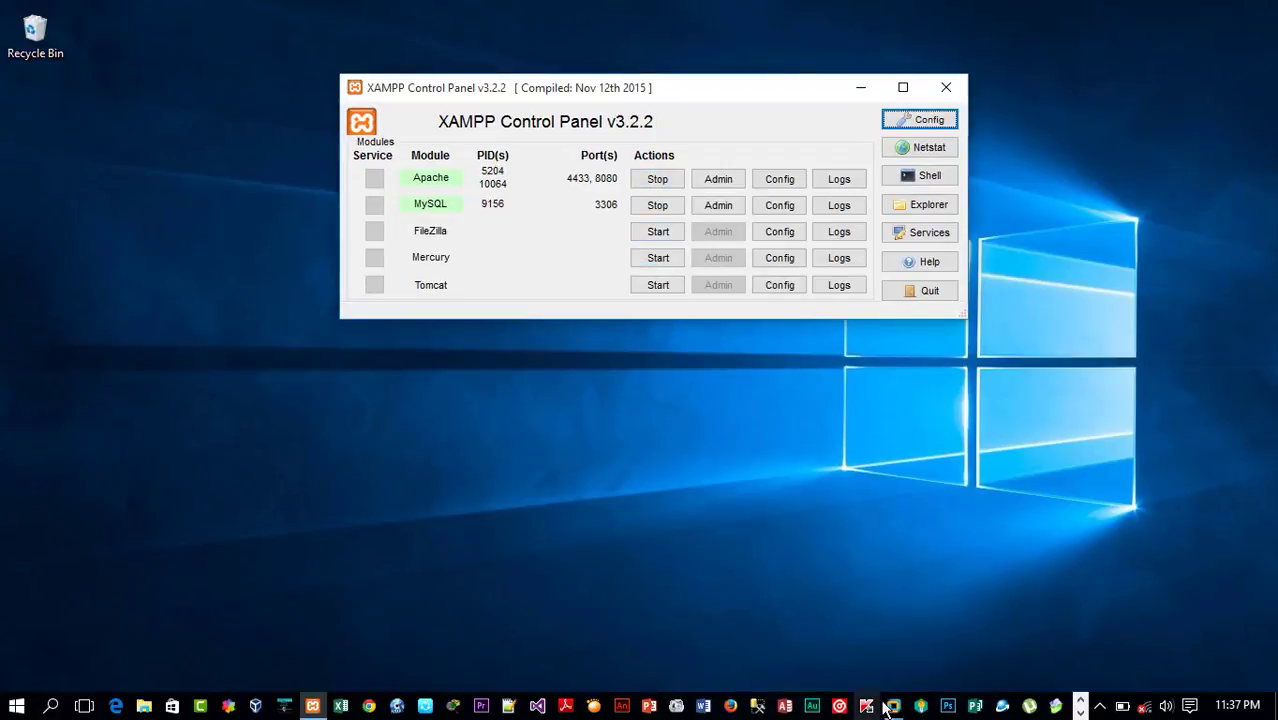
{"action": "mouse_move", "coordinate": [891, 702]}
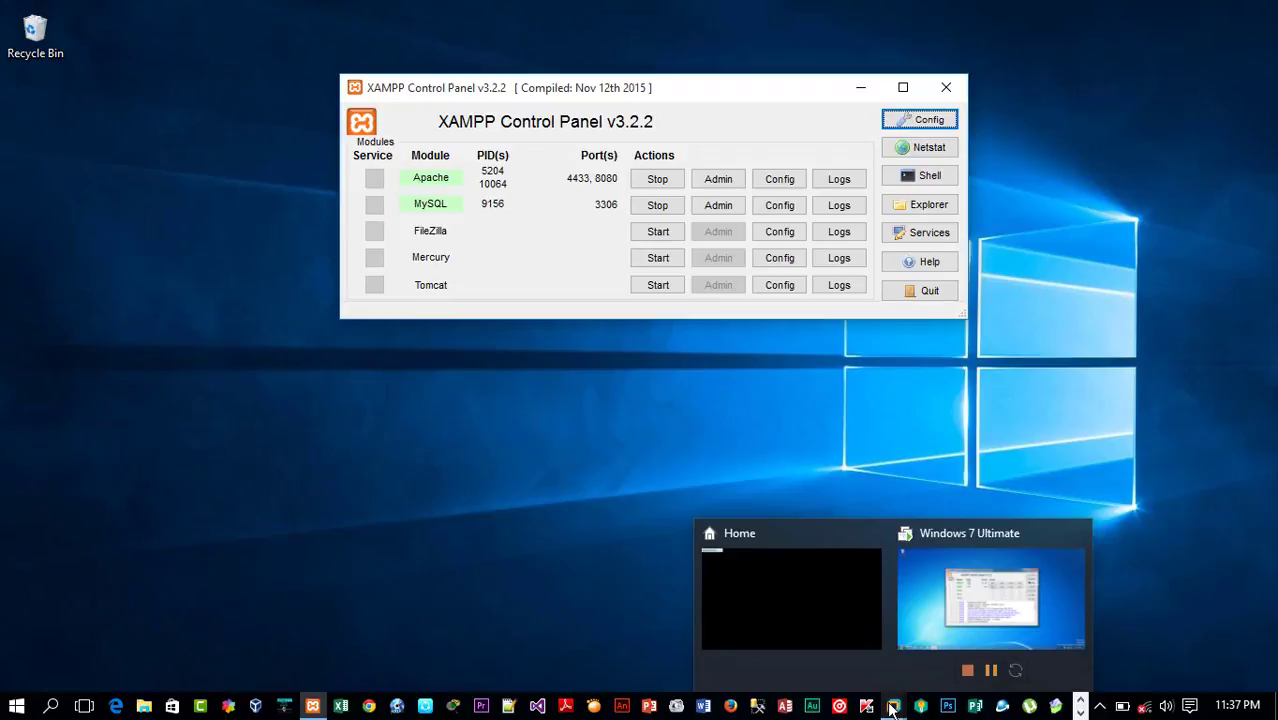
{"action": "left_click", "coordinate": [638, 567]}
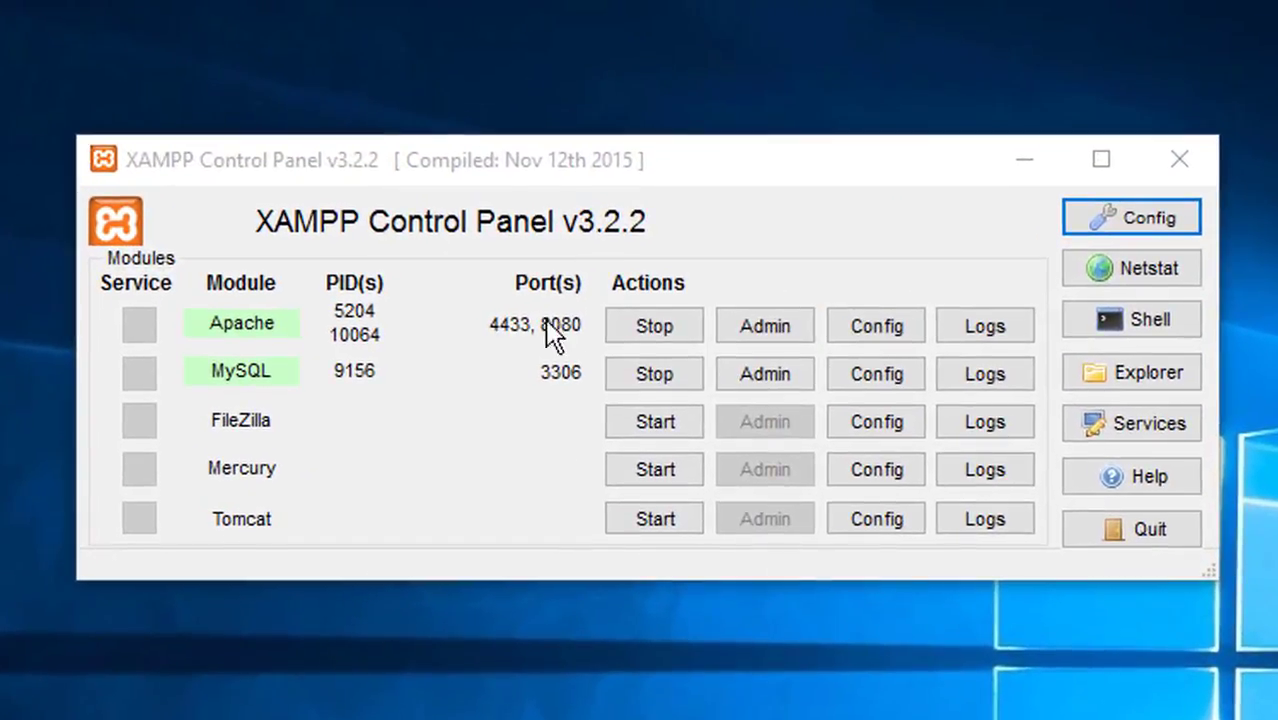
{"action": "left_click", "coordinate": [870, 332]}
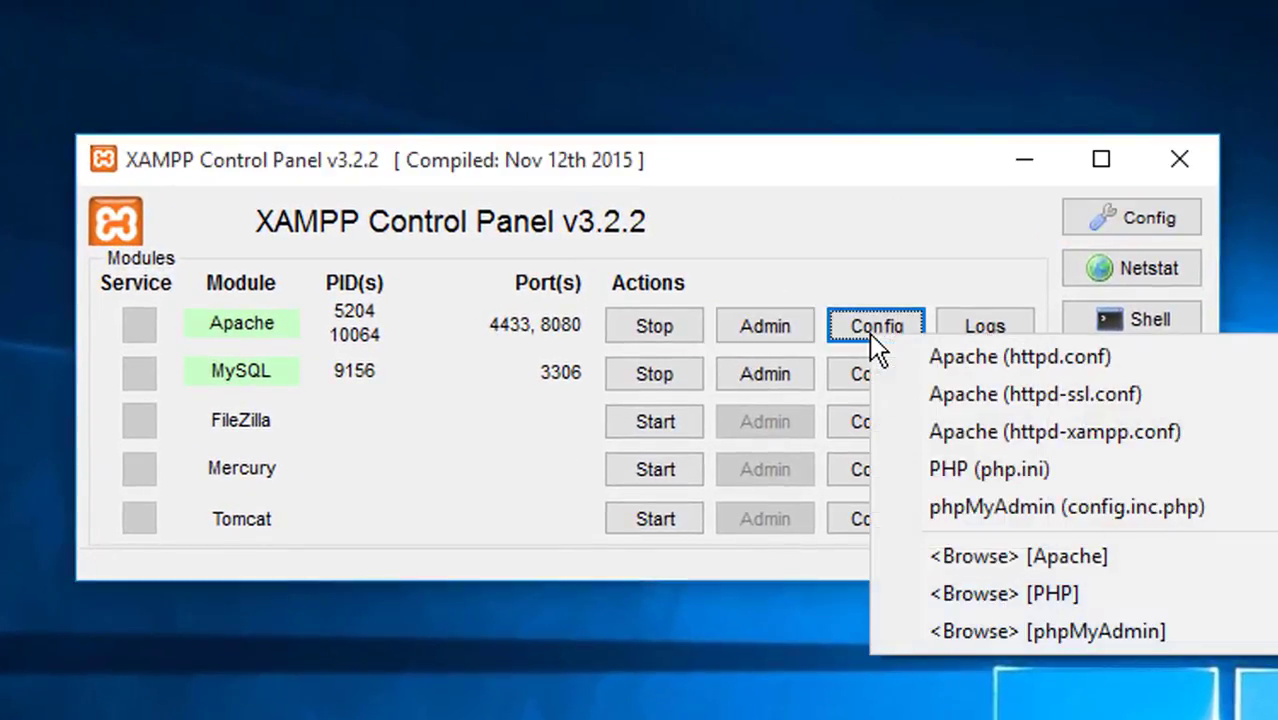
{"action": "left_click", "coordinate": [940, 360]}
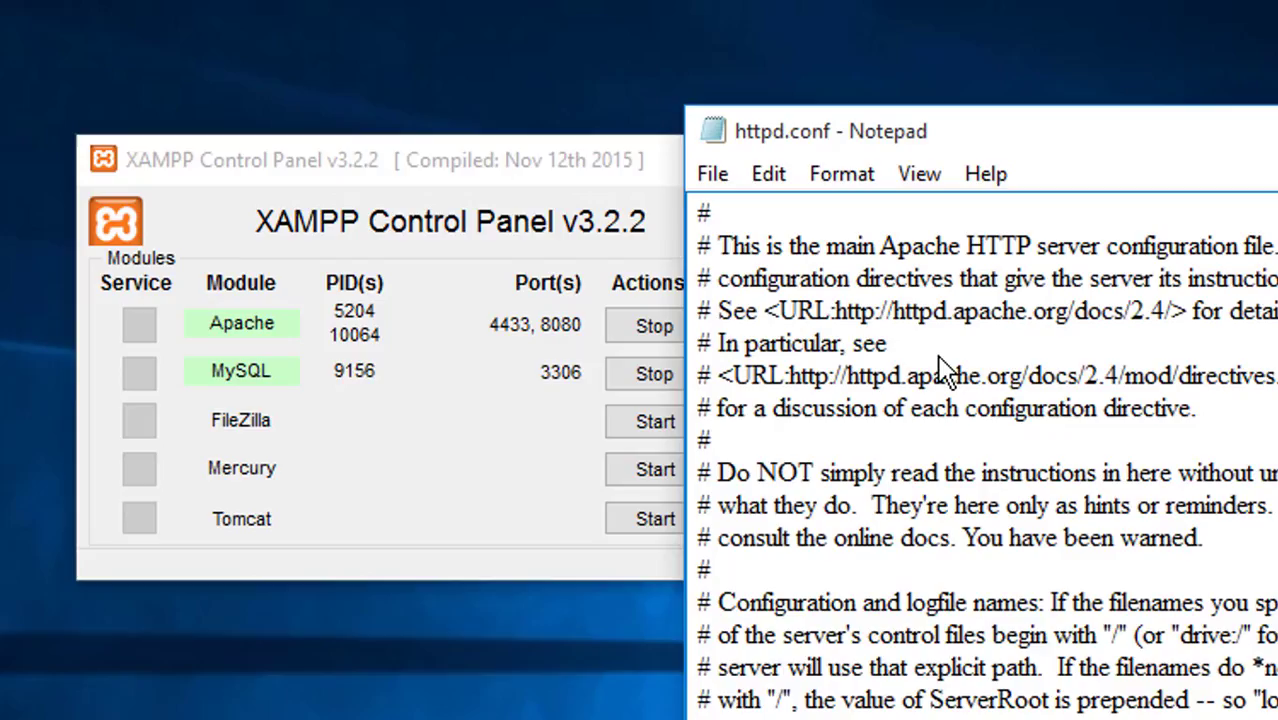
Step: Search httpd.conf for 80
{"action": "key", "text": "ctrl+f"}
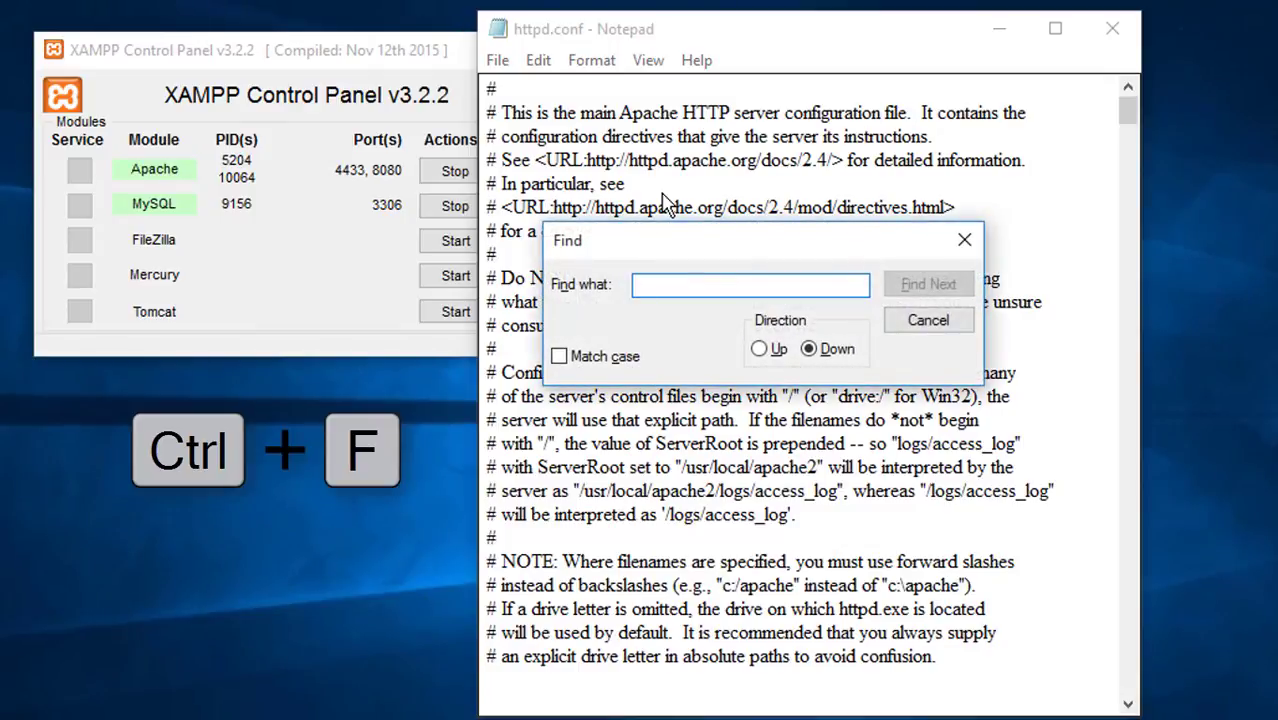
{"action": "type", "text": "80"}
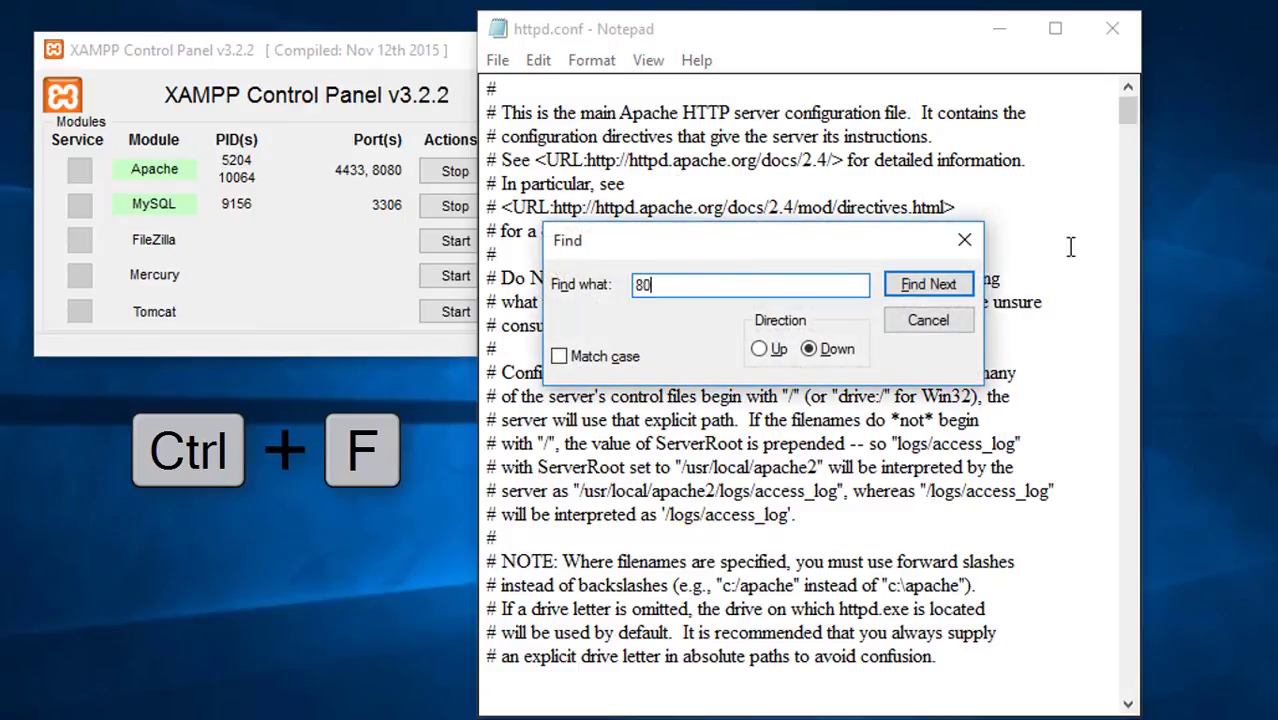
{"action": "left_click", "coordinate": [930, 297]}
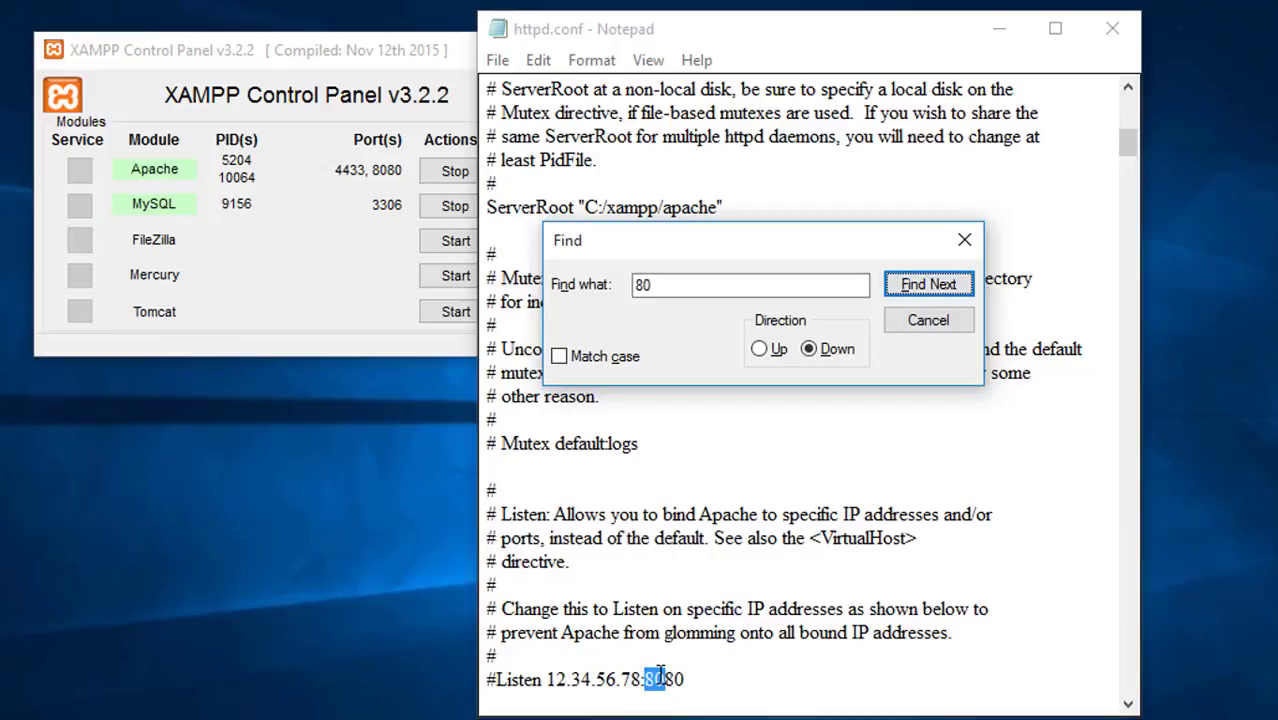
Step: Step through the matches of 80 in httpd.conf, reviewing the Listen and ServerName lines, then minimize Notepad
{"action": "left_click_drag", "start_coordinate": [655, 679], "coordinate": [690, 679]}
{"action": "left_click", "coordinate": [928, 285]}
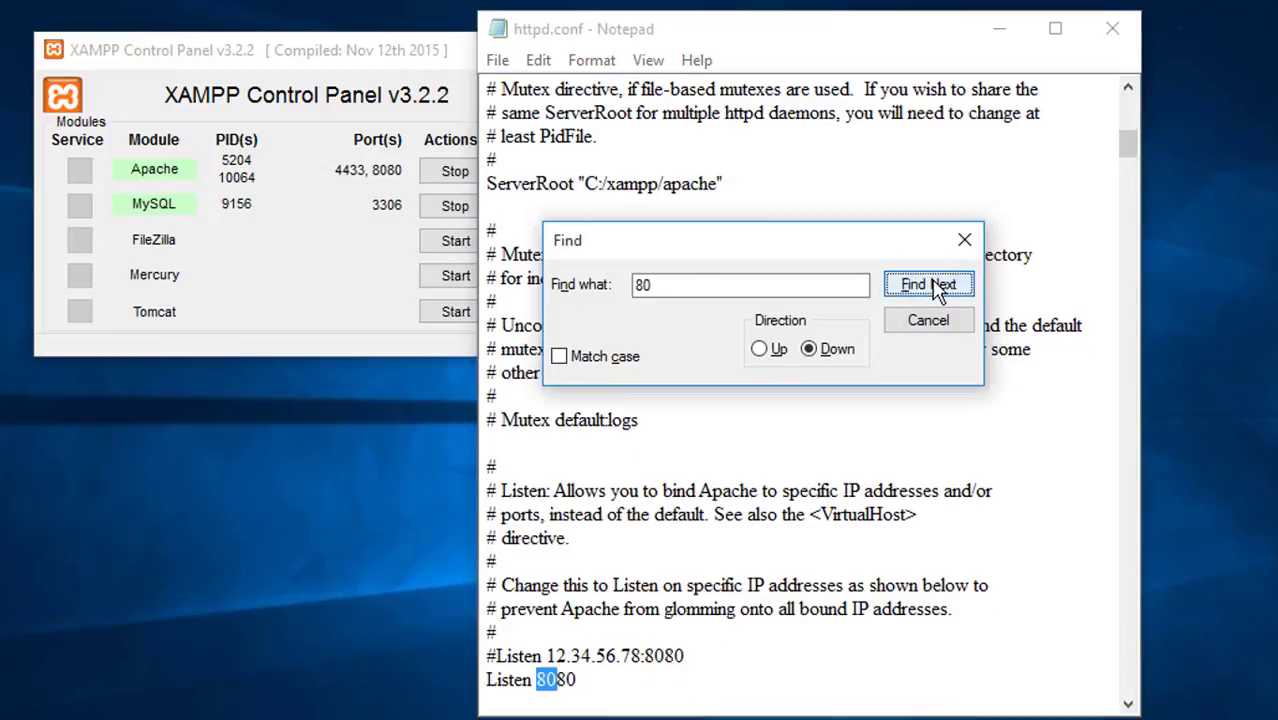
{"action": "left_click", "coordinate": [935, 286]}
{"action": "left_click", "coordinate": [928, 285]}
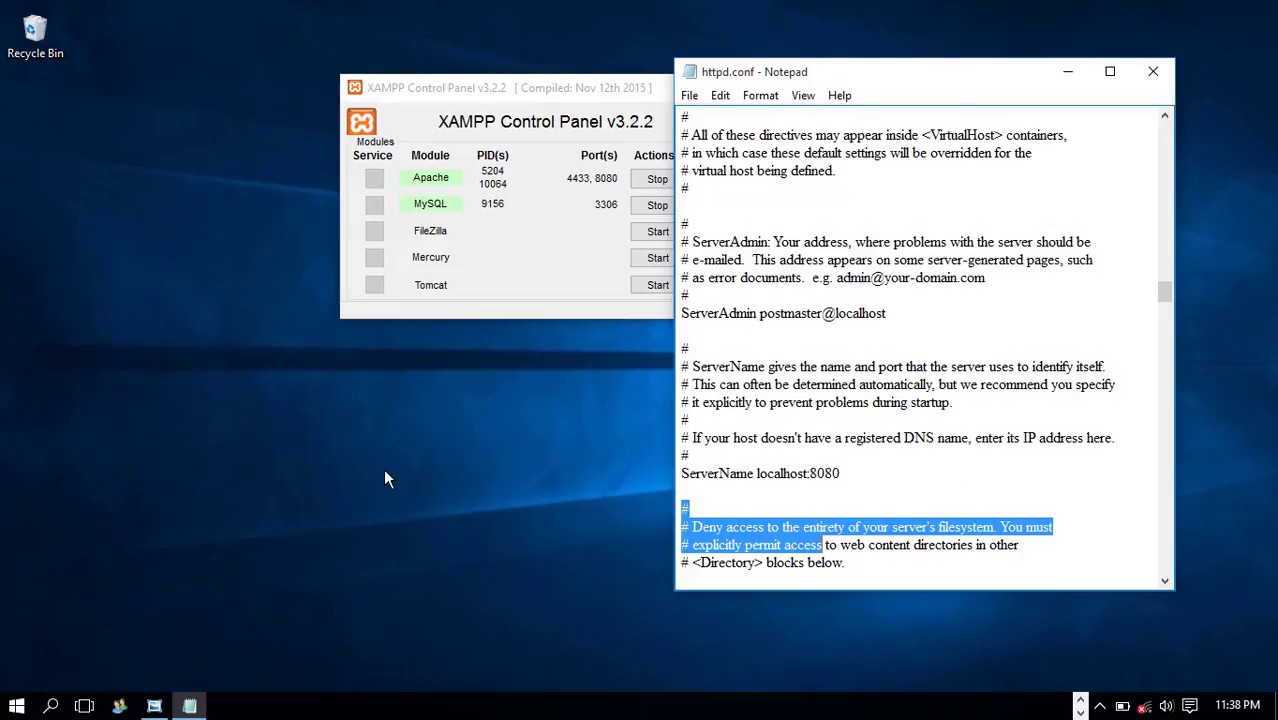
{"action": "left_click", "coordinate": [1067, 71]}
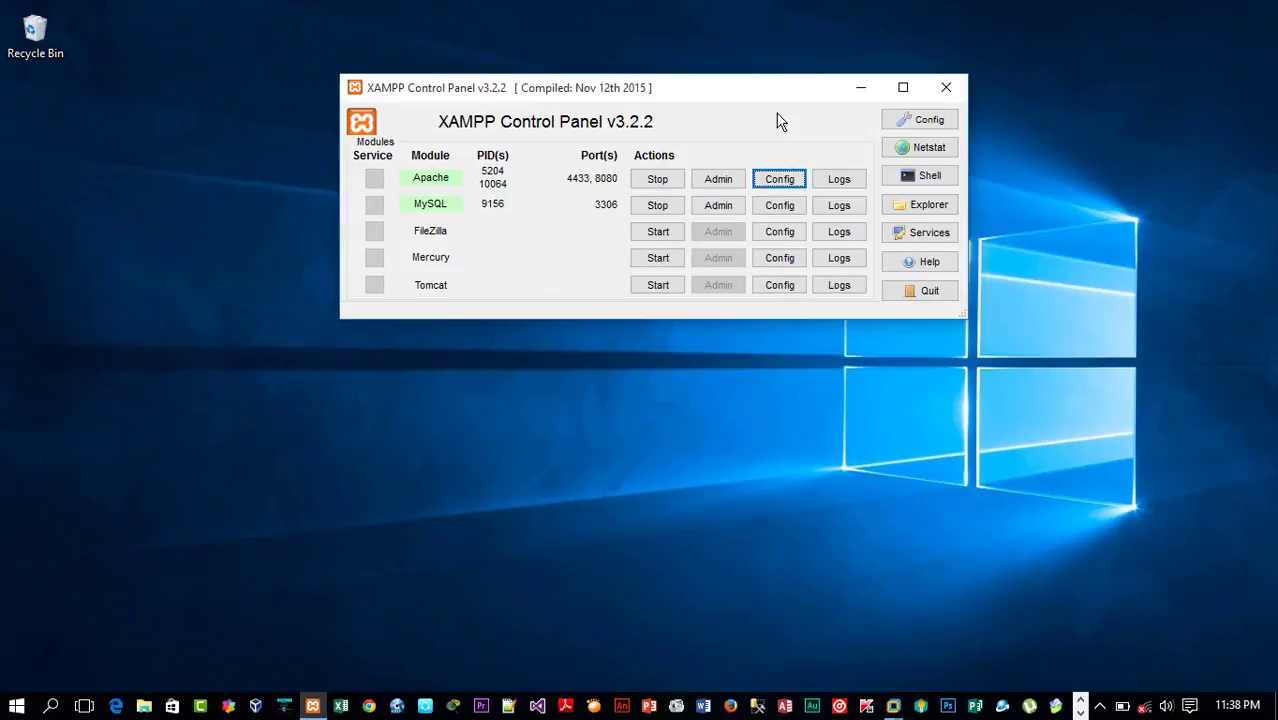
Step: Open Chrome and load localhost:8080 in the address bar
{"action": "left_click", "coordinate": [368, 706]}
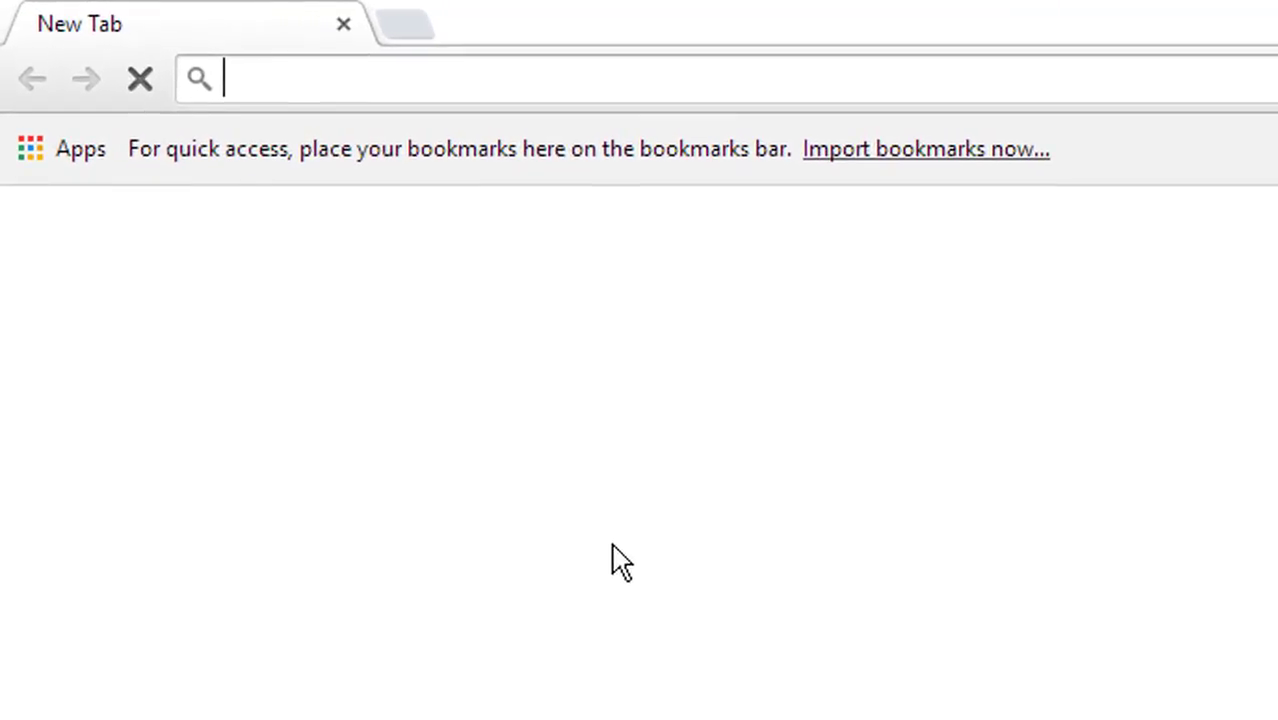
{"action": "type", "text": "lo"}
{"action": "key", "text": "Right"}
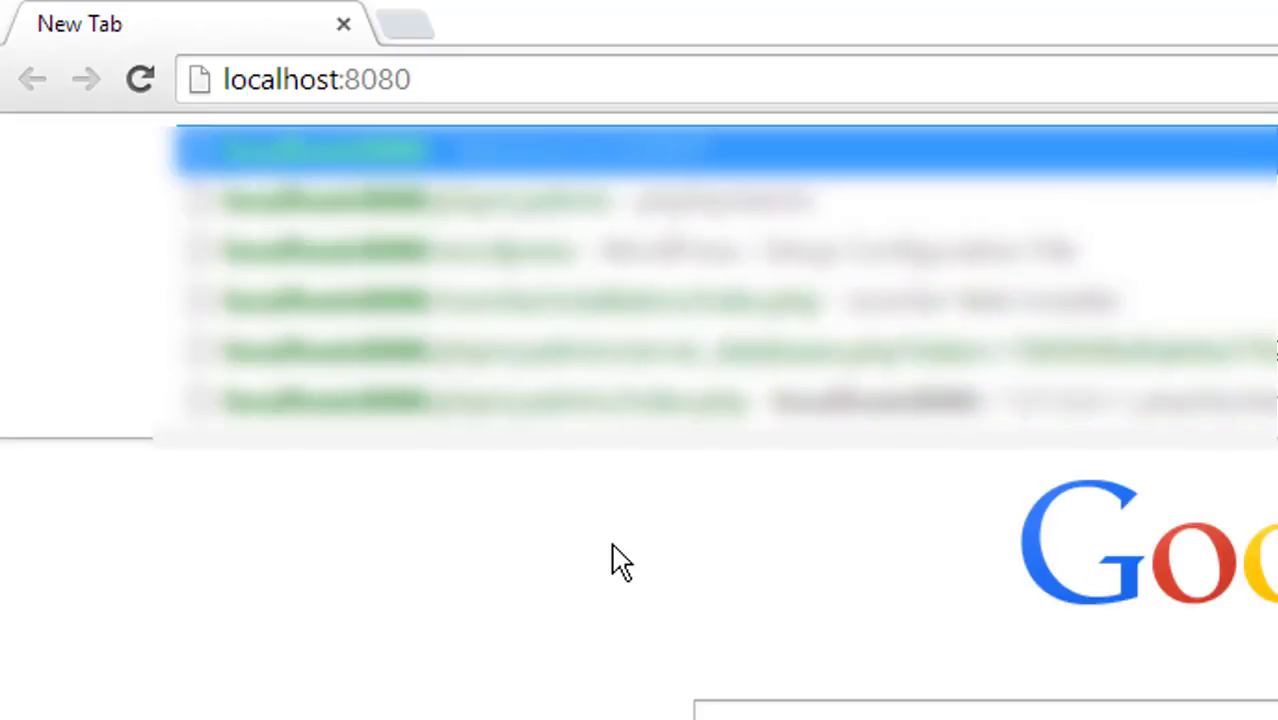
{"action": "key", "text": "BackSpace"}
{"action": "key", "text": "BackSpace"}
{"action": "key", "text": "BackSpace"}
{"action": "key", "text": "BackSpace"}
{"action": "key", "text": "BackSpace"}
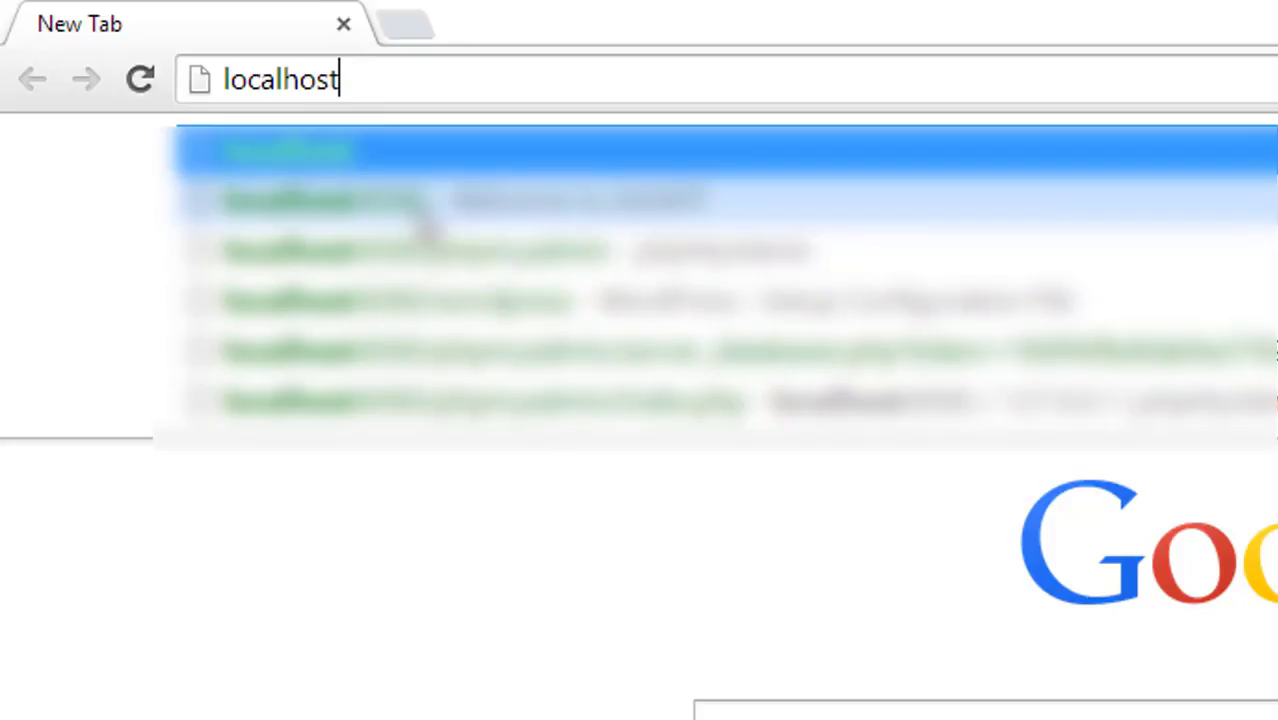
{"action": "type", "text": ":8080"}
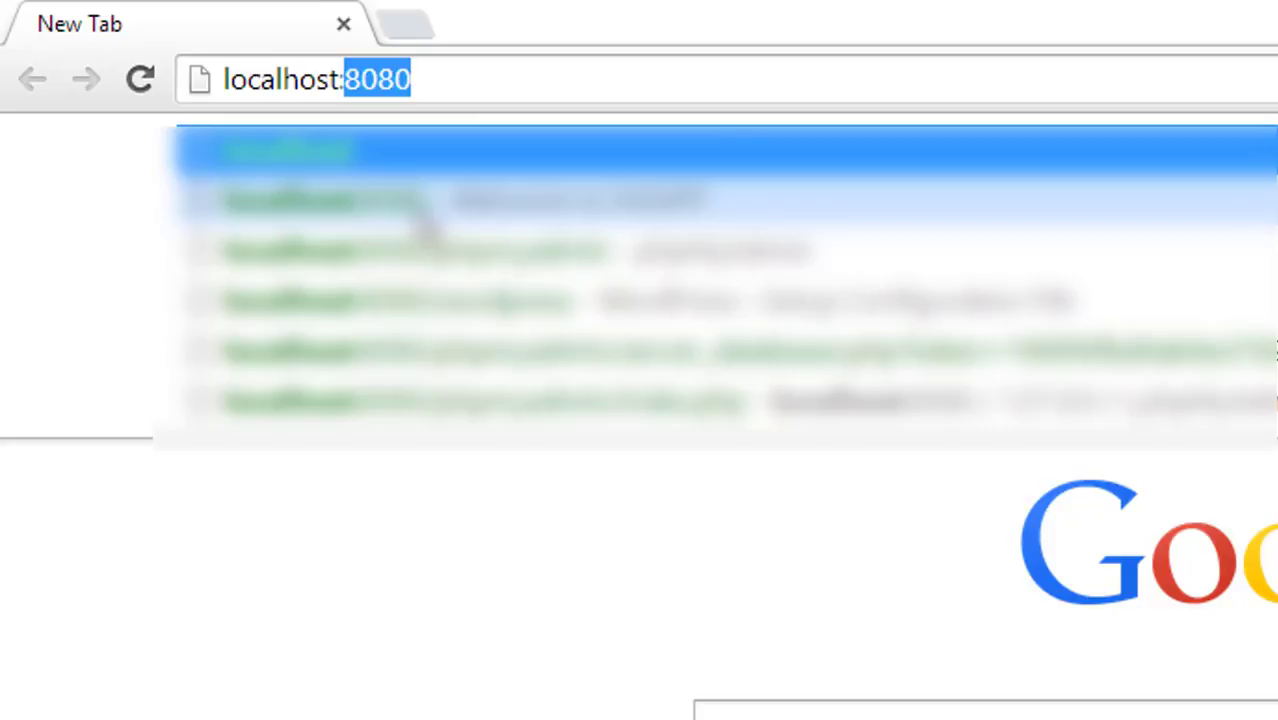
{"action": "key", "text": "Return"}
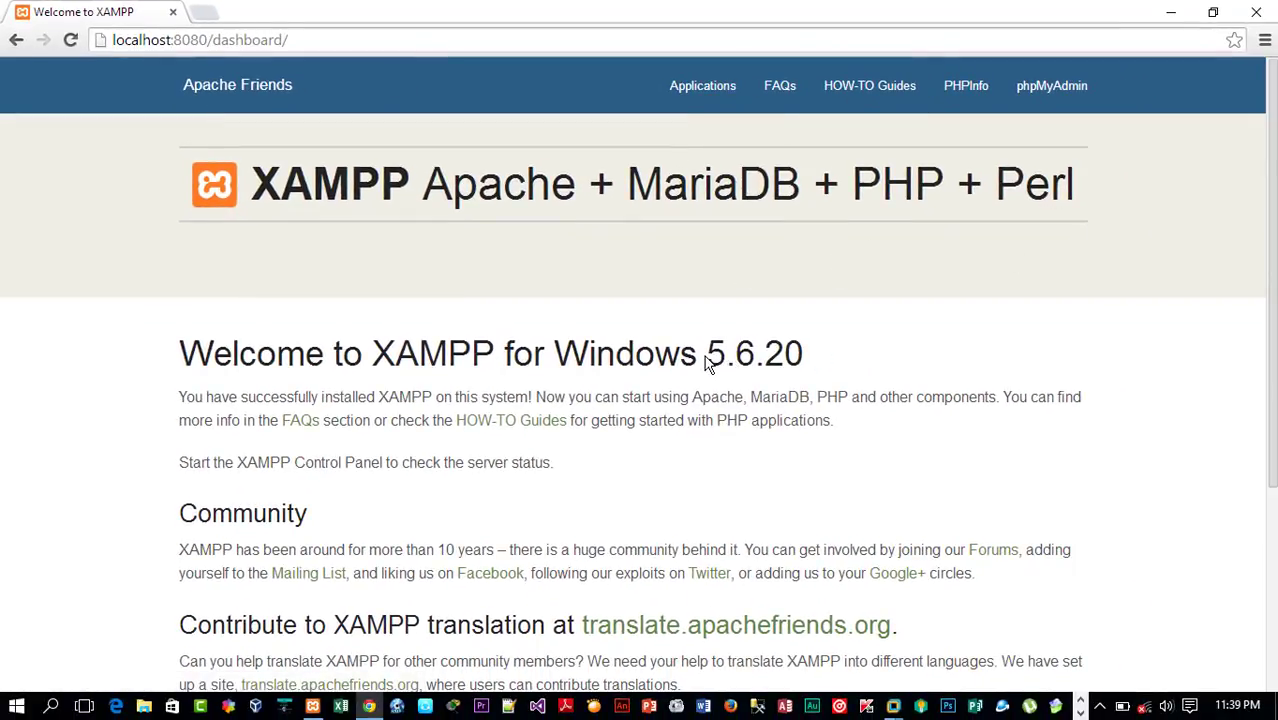
Step: Highlight the XAMPP version number in the dashboard's welcome heading, then open phpMyAdmin from the dashboard
{"action": "left_click_drag", "start_coordinate": [706, 362], "coordinate": [827, 366]}
{"action": "left_click", "coordinate": [827, 369]}
{"action": "left_click_drag", "start_coordinate": [813, 368], "coordinate": [718, 362]}
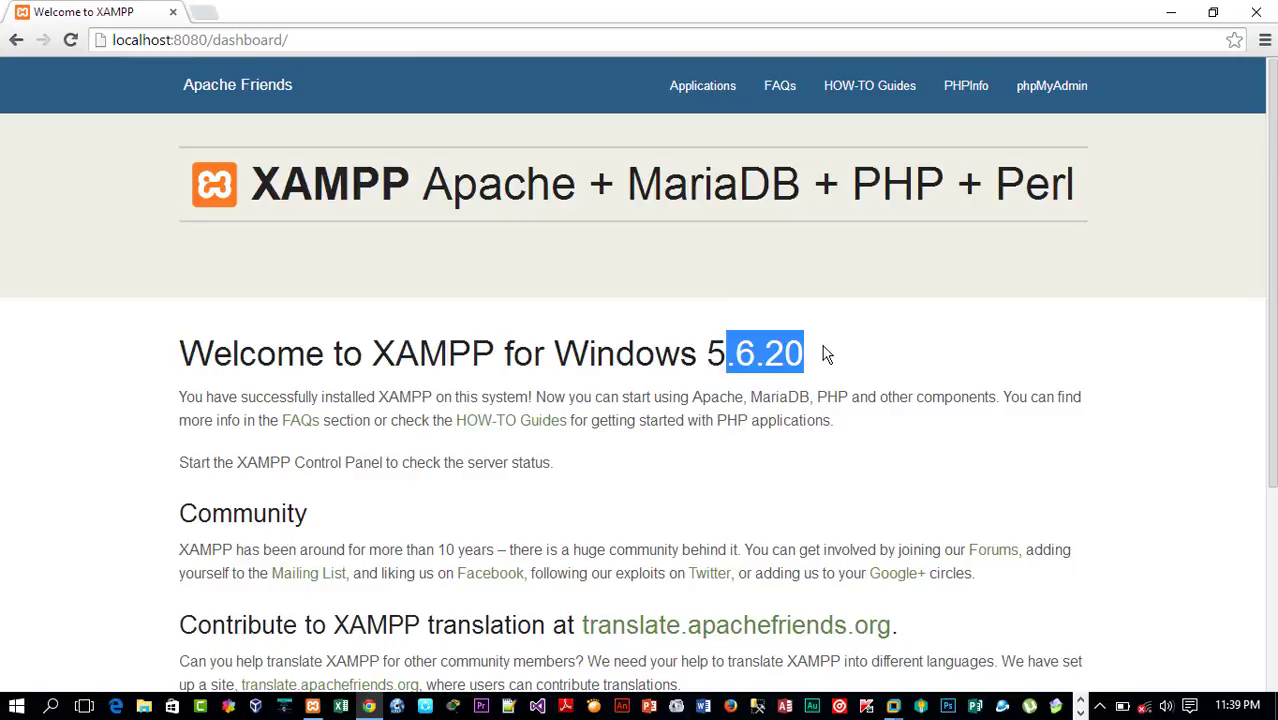
{"action": "left_click", "coordinate": [806, 362]}
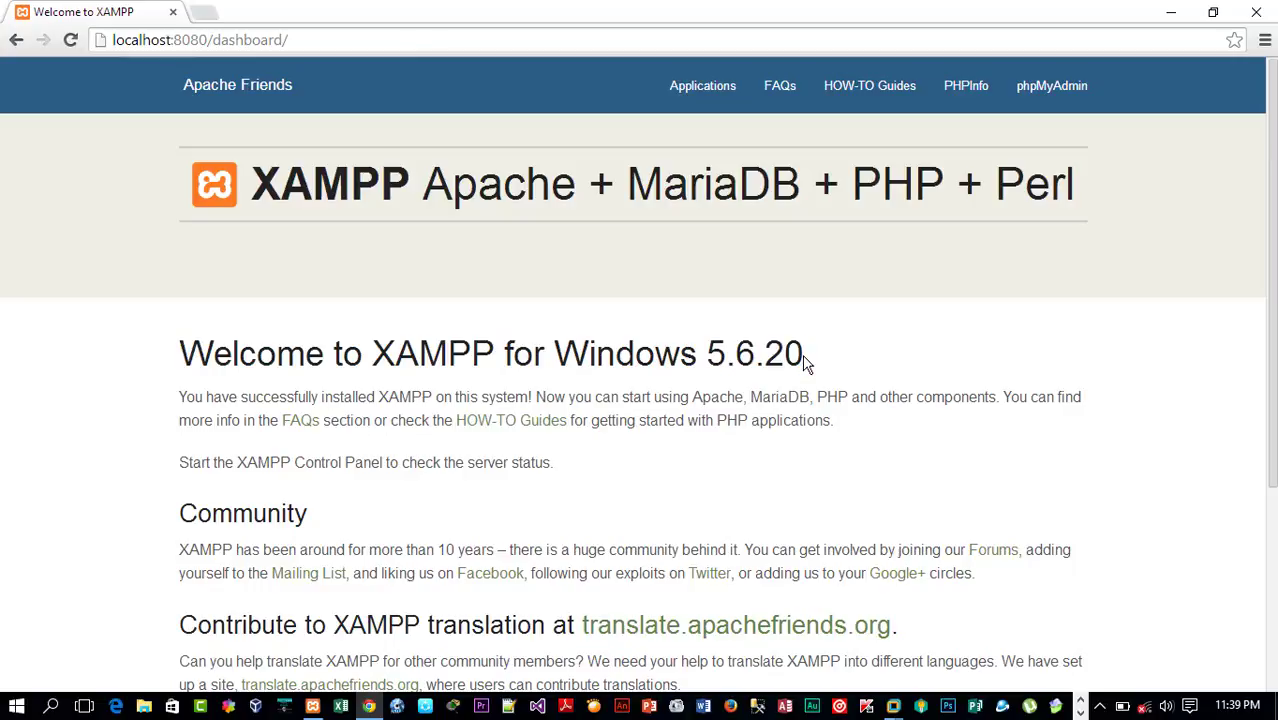
{"action": "left_click", "coordinate": [1022, 100]}
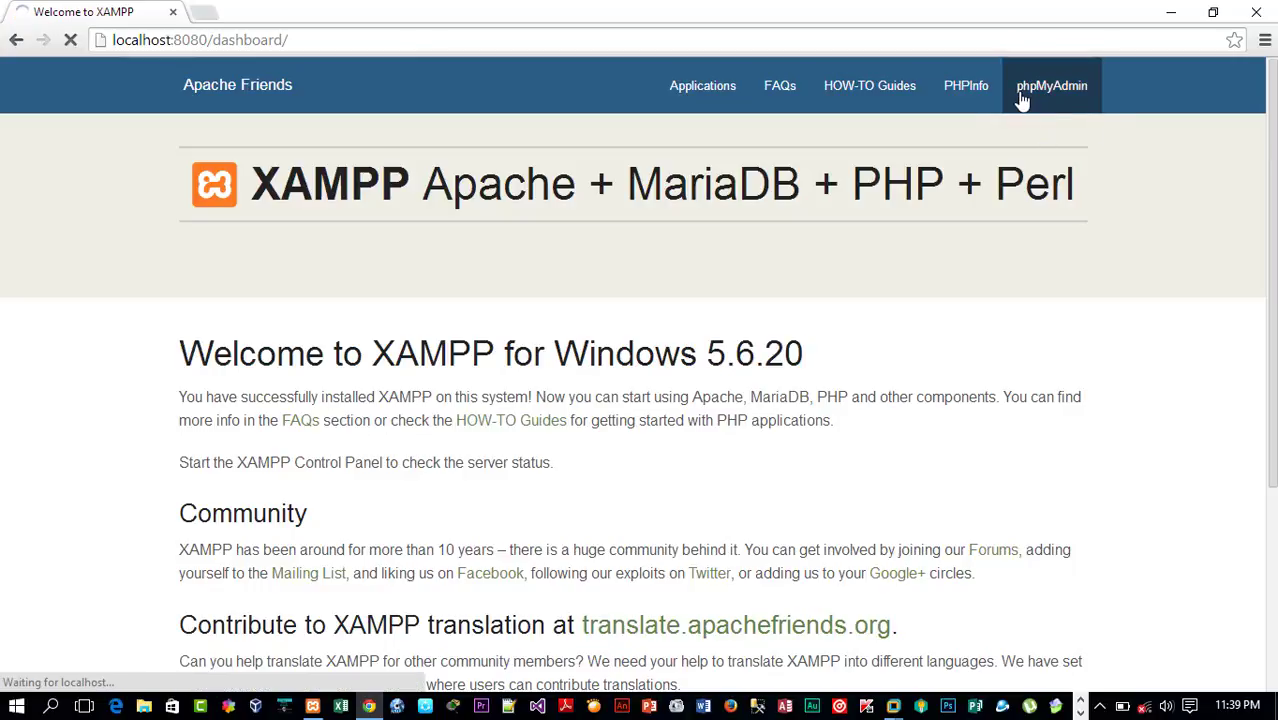